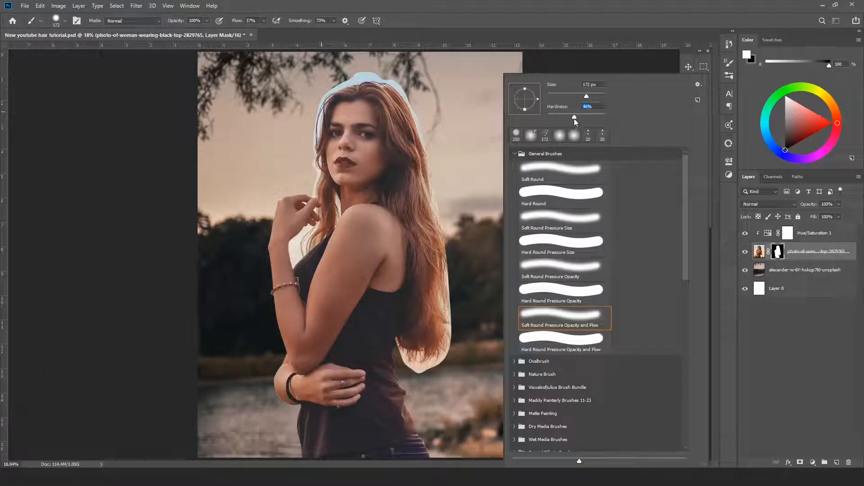
Paint black on the woman's layer mask along the outer edge of the back hair to remove the light halo
click(531, 2)
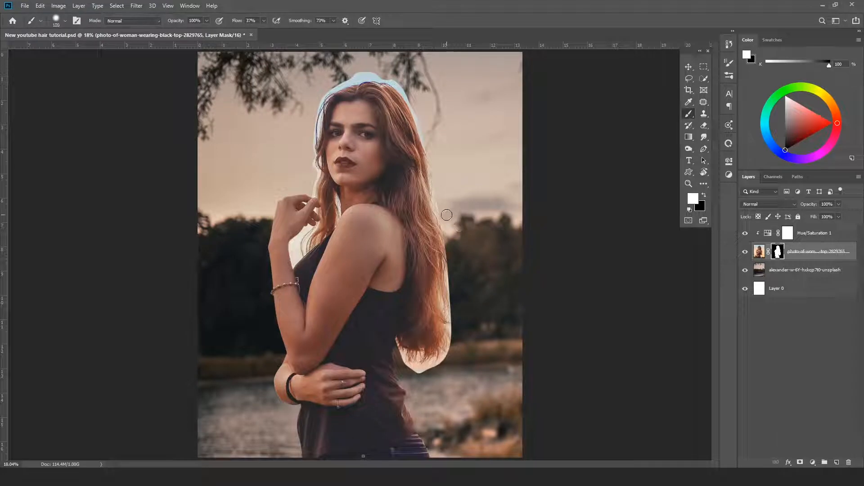
scroll(447, 215, up, 2)
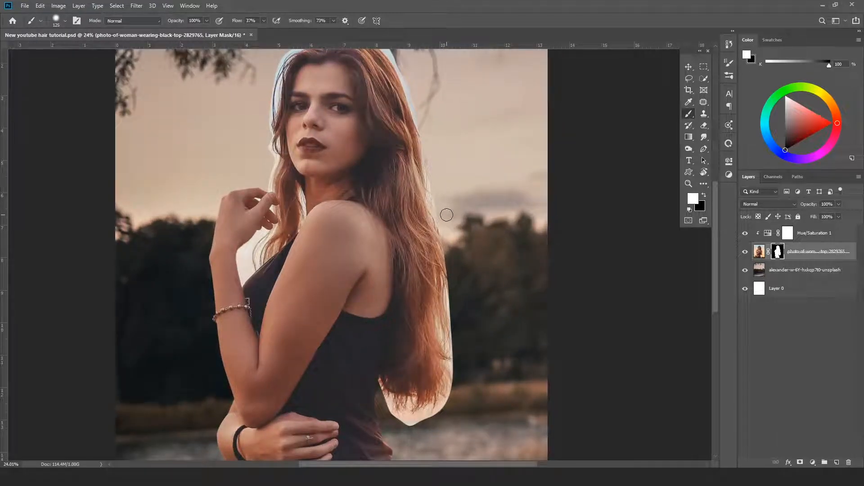
key(x)
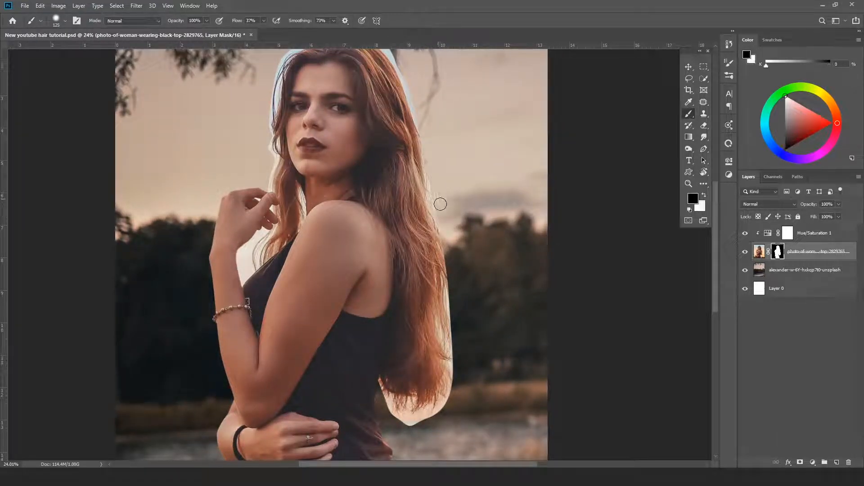
mouse_move(418, 113)
mouse_down()
mouse_move(447, 199)
mouse_move(431, 167)
mouse_up()
drag(455, 322, 444, 201)
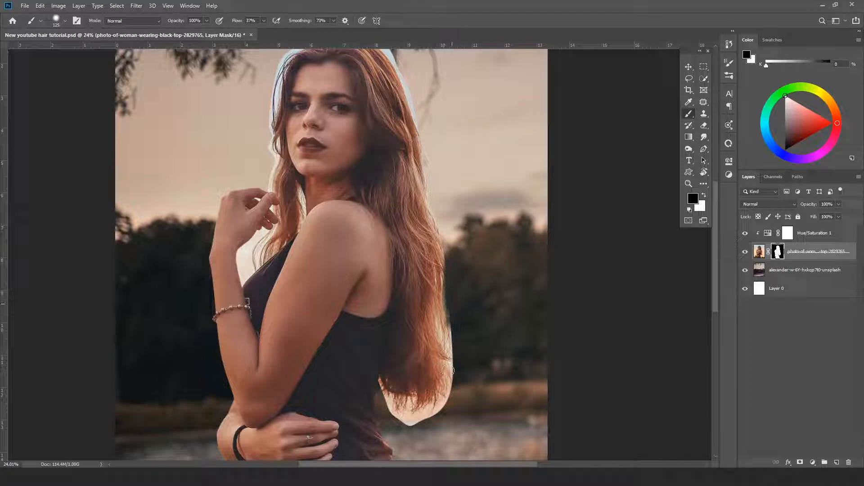
drag(448, 371, 455, 396)
drag(449, 250, 453, 347)
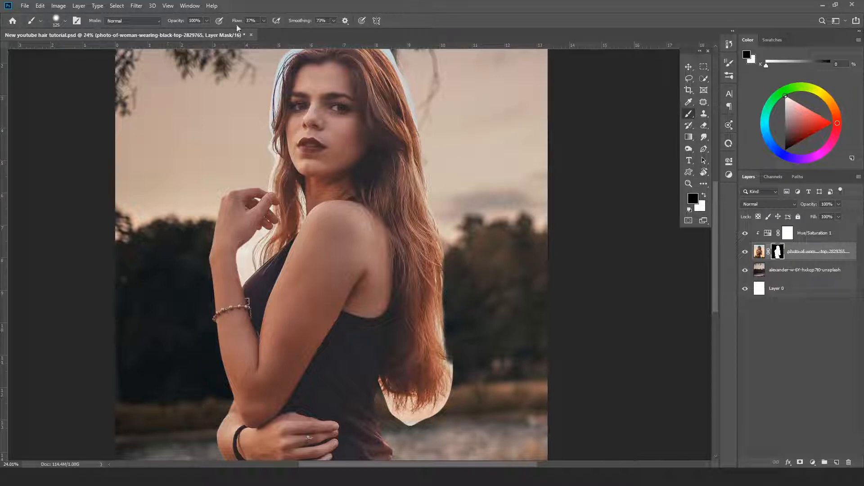
Set the brush flow to 23% and repaint the mask along the lower outer edge of the back hair
text(23)
key(Return)
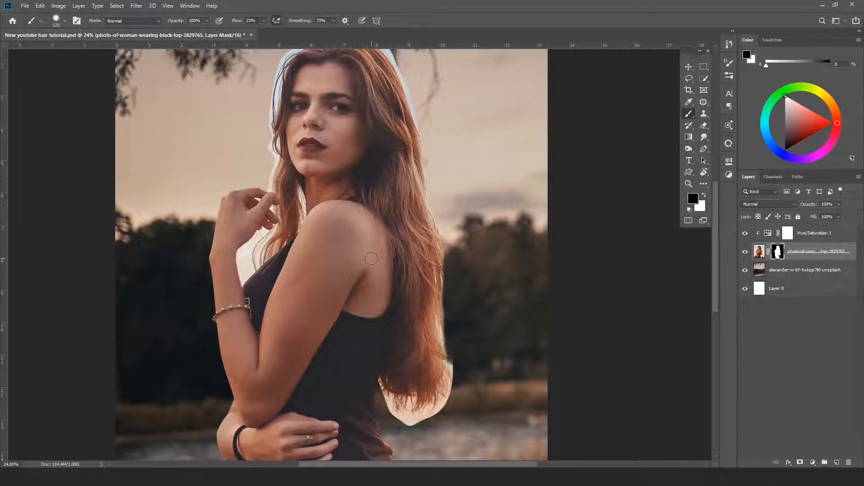
mouse_move(442, 322)
mouse_down()
mouse_move(457, 393)
mouse_move(440, 323)
mouse_move(455, 348)
mouse_move(443, 324)
mouse_move(446, 353)
mouse_move(439, 312)
mouse_move(461, 396)
mouse_up()
key(ctrl+z)
key(ctrl+z)
mouse_move(444, 286)
mouse_down()
mouse_move(456, 425)
mouse_move(438, 293)
mouse_move(458, 391)
mouse_up()
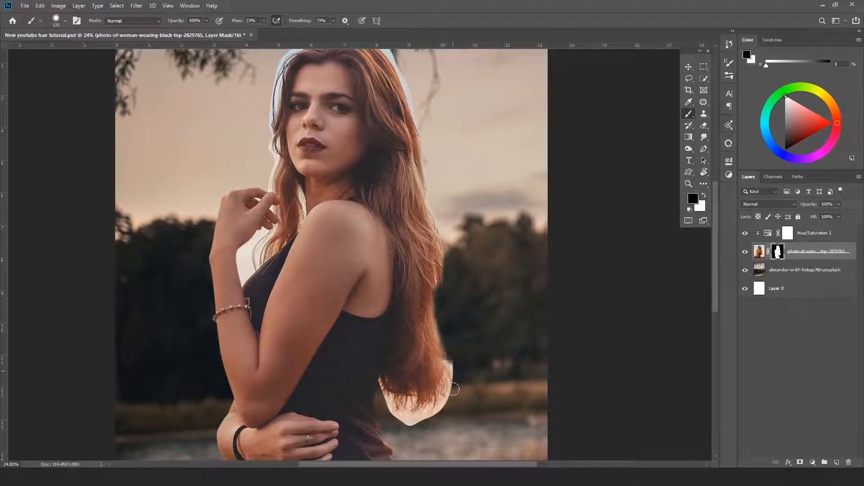
mouse_move(437, 413)
mouse_down()
mouse_move(456, 367)
mouse_move(440, 405)
mouse_move(458, 345)
mouse_move(459, 354)
mouse_move(462, 309)
mouse_move(454, 322)
mouse_move(453, 287)
mouse_move(445, 313)
mouse_move(443, 287)
mouse_up()
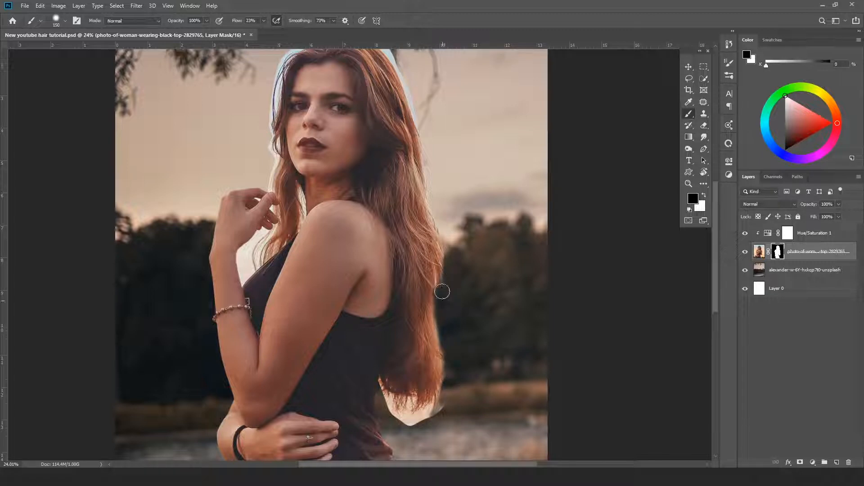
Mask out the pale halo around and beneath the back hair's tips, varying the brush size for each area
key(bracketleft)
key(bracketleft)
key(bracketleft)
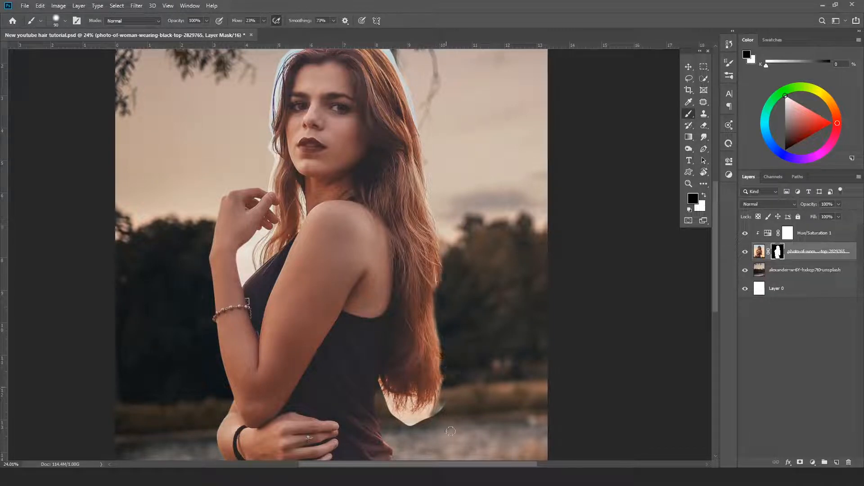
key(bracketright)
key(bracketright)
key(bracketright)
key(bracketright)
key(bracketright)
mouse_move(425, 426)
mouse_down()
mouse_move(478, 388)
mouse_move(450, 377)
mouse_move(443, 392)
mouse_move(457, 440)
mouse_move(440, 288)
mouse_up()
key(bracketleft)
key(bracketleft)
key(bracketleft)
key(bracketleft)
key(bracketleft)
mouse_move(409, 433)
mouse_down()
mouse_move(386, 398)
mouse_move(410, 406)
mouse_move(399, 405)
mouse_move(403, 429)
mouse_move(445, 401)
mouse_move(452, 417)
mouse_move(442, 325)
mouse_move(451, 325)
mouse_move(454, 407)
mouse_move(410, 457)
mouse_move(414, 415)
mouse_move(395, 408)
mouse_up()
Paint out the pale blue halo from the back of the head up to the crown with a 175 px brush
key(bracketright)
key(bracketright)
key(bracketright)
key(bracketright)
key(bracketright)
key(bracketleft)
drag(445, 145, 460, 313)
key(bracketleft)
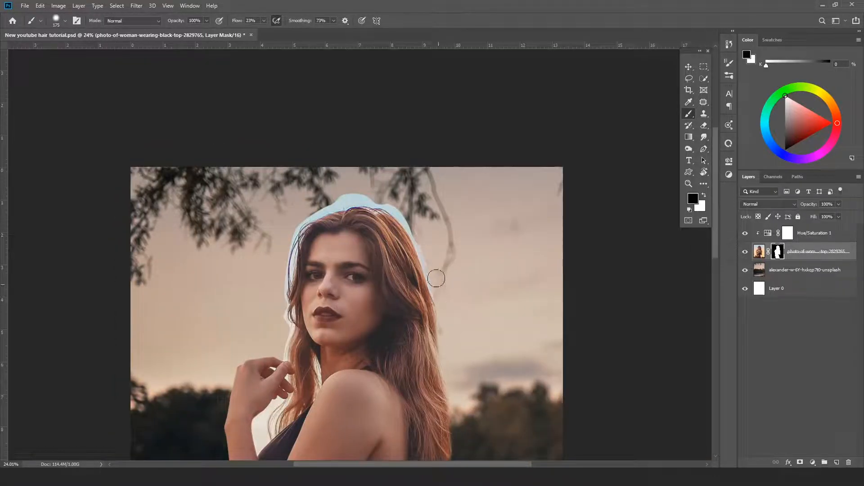
mouse_move(436, 280)
mouse_down()
mouse_move(415, 227)
mouse_move(373, 201)
mouse_up()
Mask out the halo over the crown and down the face-side hair with a smaller brush
key(bracketleft)
key(bracketleft)
key(bracketleft)
key(bracketleft)
key(bracketleft)
key(bracketleft)
key(bracketleft)
key(bracketleft)
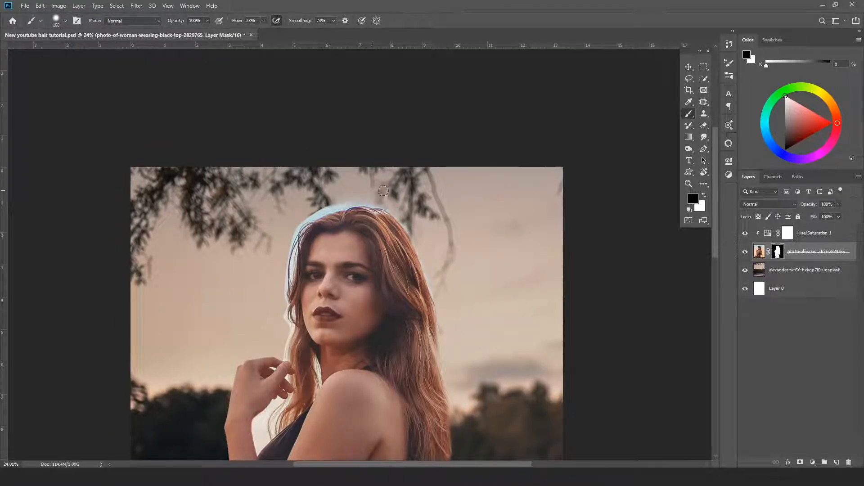
scroll(346, 205, up, 3)
key(bracketright)
key(bracketright)
key(bracketright)
mouse_move(257, 244)
mouse_down()
mouse_move(234, 317)
mouse_move(293, 230)
mouse_move(367, 209)
mouse_up()
mouse_move(315, 221)
mouse_down()
mouse_move(254, 269)
mouse_move(269, 254)
mouse_up()
drag(207, 400, 270, 349)
drag(297, 301, 316, 213)
drag(317, 213, 290, 309)
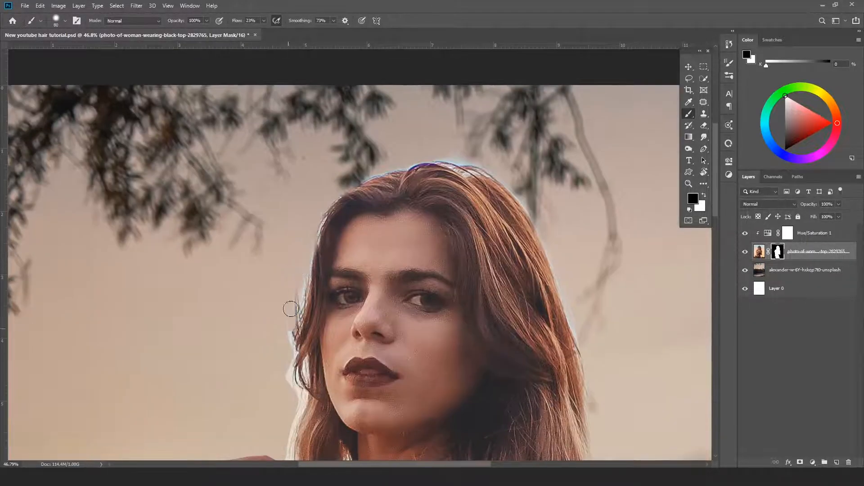
Clean the mask edge around the fine strands beside the cheek and temple with a 50 px brush
key(bracketleft)
key(bracketleft)
key(bracketleft)
drag(305, 279, 292, 338)
drag(289, 405, 301, 361)
mouse_move(300, 361)
mouse_down()
mouse_move(315, 241)
mouse_move(302, 257)
mouse_up()
mouse_move(320, 206)
mouse_down()
mouse_move(434, 147)
mouse_move(383, 168)
mouse_up()
Paint black on the mask over the remaining blue fringe along the crown of the hair
key(x)
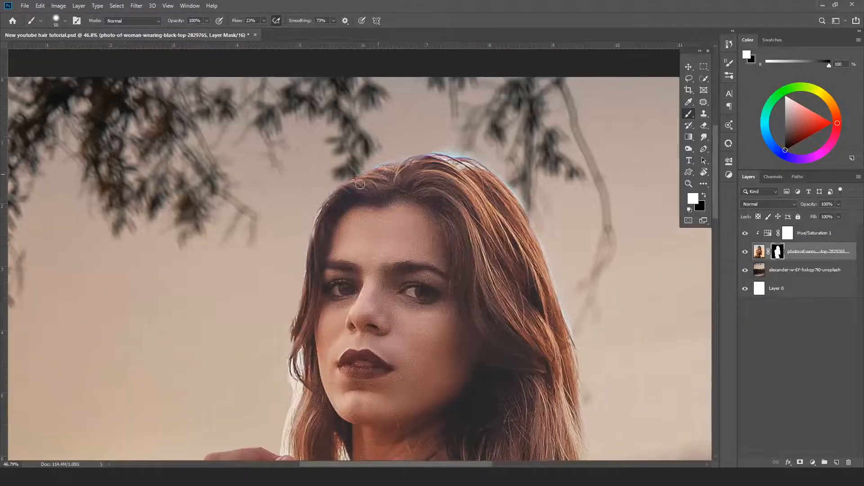
key(x)
drag(435, 136, 327, 183)
mouse_move(421, 254)
mouse_down()
mouse_move(463, 297)
mouse_move(465, 395)
mouse_up()
drag(451, 326, 438, 263)
drag(478, 418, 465, 295)
drag(149, 167, 338, 236)
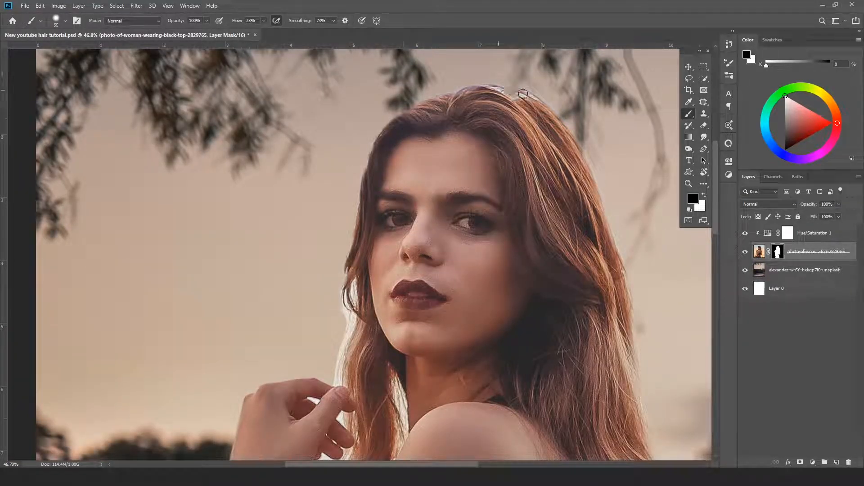
Mask out the white fringe outside the front hair strands between the cheek and the raised hand
drag(257, 289, 360, 216)
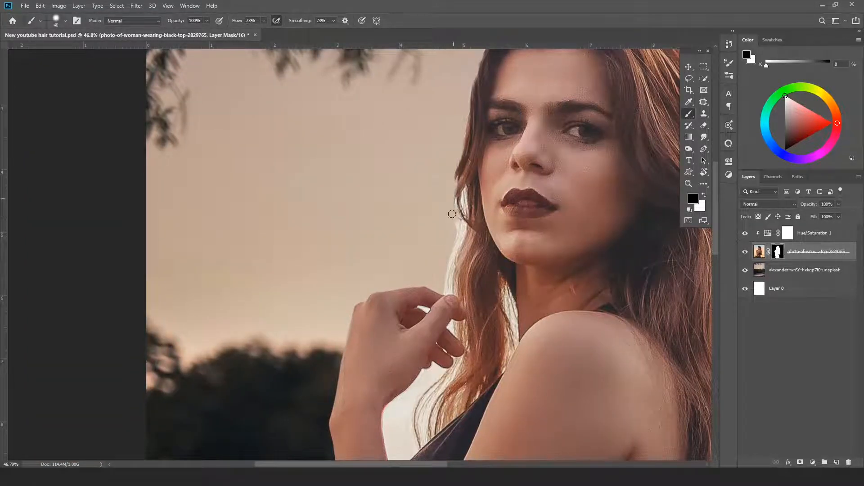
key(bracketright)
key(bracketright)
key(bracketright)
key(bracketright)
key(bracketright)
drag(458, 230, 450, 271)
drag(457, 225, 498, 105)
Try to brush out the bright gap between the raised forearm and the hair on the mask
key(bracketright)
key(bracketright)
key(bracketright)
key(bracketright)
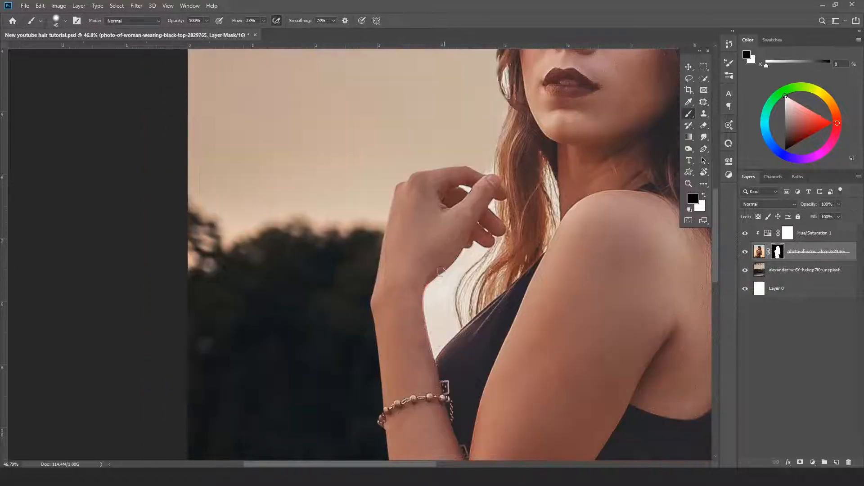
mouse_move(438, 340)
mouse_down()
mouse_move(439, 299)
mouse_move(465, 257)
mouse_move(439, 325)
mouse_up()
Draw a pen path along the top's neckline and up the inner forearm around the bright gap
key(p)
scroll(446, 333, up, 9)
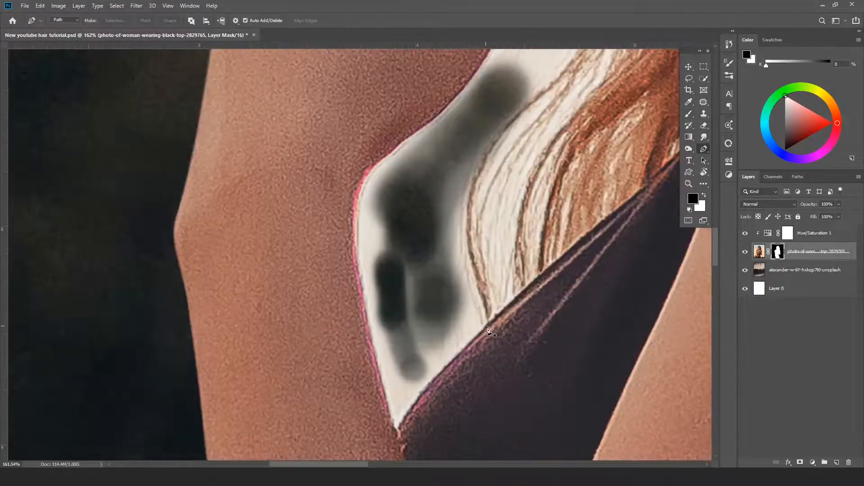
click(534, 262)
drag(397, 428, 397, 317)
mouse_move(399, 308)
mouse_down()
mouse_move(338, 407)
mouse_move(384, 262)
mouse_up()
scroll(384, 252, down, 2)
mouse_move(368, 108)
mouse_down()
mouse_move(383, 198)
mouse_move(364, 176)
mouse_up()
drag(378, 121, 377, 154)
drag(380, 149, 386, 143)
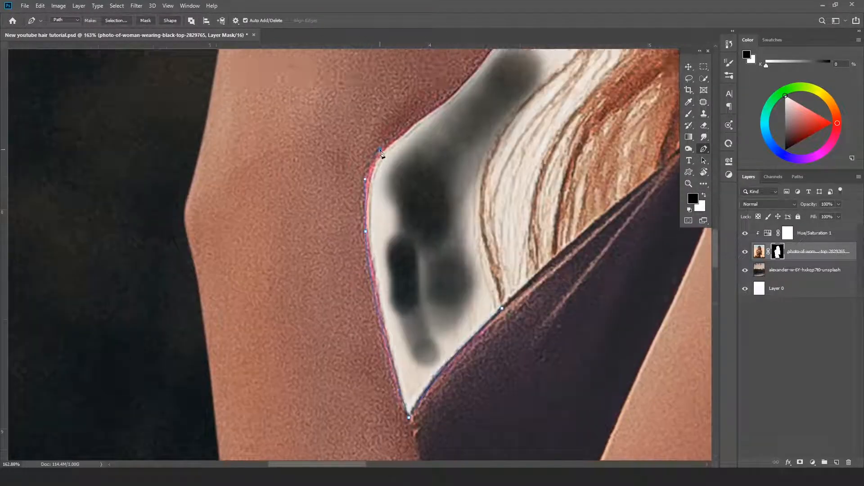
Continue the path along the wrist and fingers, then back down the hair's edge, and close it
drag(456, 87, 471, 70)
drag(473, 71, 393, 256)
drag(423, 208, 426, 206)
drag(495, 232, 522, 100)
drag(458, 350, 454, 373)
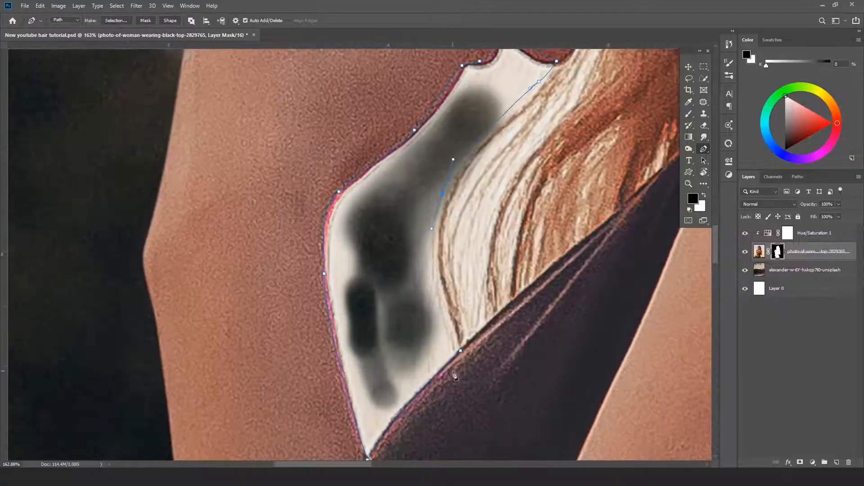
Convert the path to a feathered selection and fill it with black on the layer mask
scroll(462, 321, down, 10)
key(ctrl+Return)
key(shift+F6)
key(Return)
key(x)
key(ctrl+BackSpace)
scroll(405, 252, down, 6)
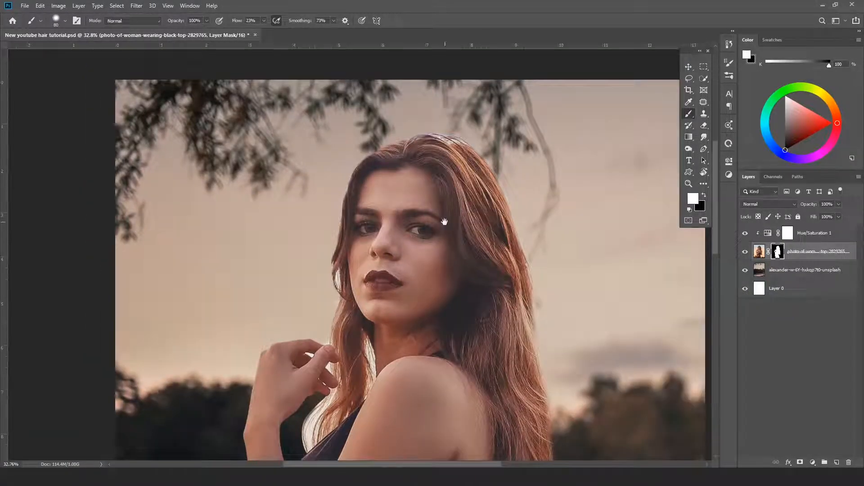
drag(703, 67, 726, 77)
click(727, 77)
scroll(342, 297, up, 3)
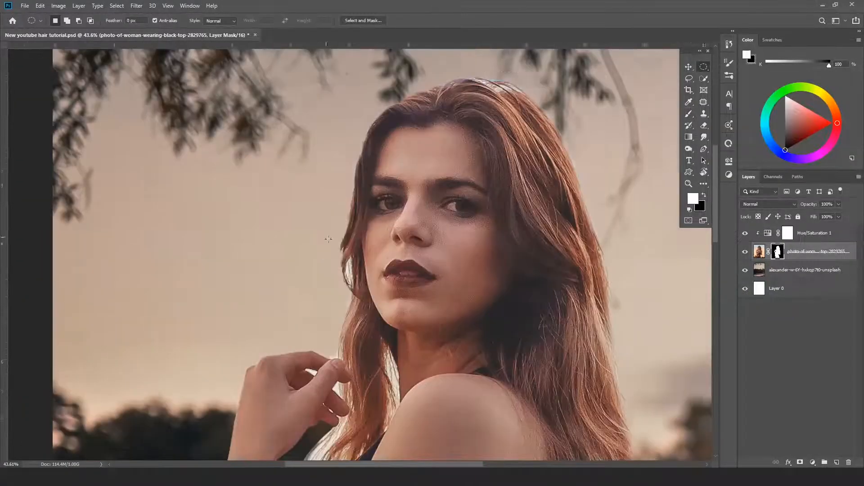
drag(414, 288, 405, 229)
scroll(450, 284, down, 7)
key(v)
scroll(411, 115, up, 6)
key(b)
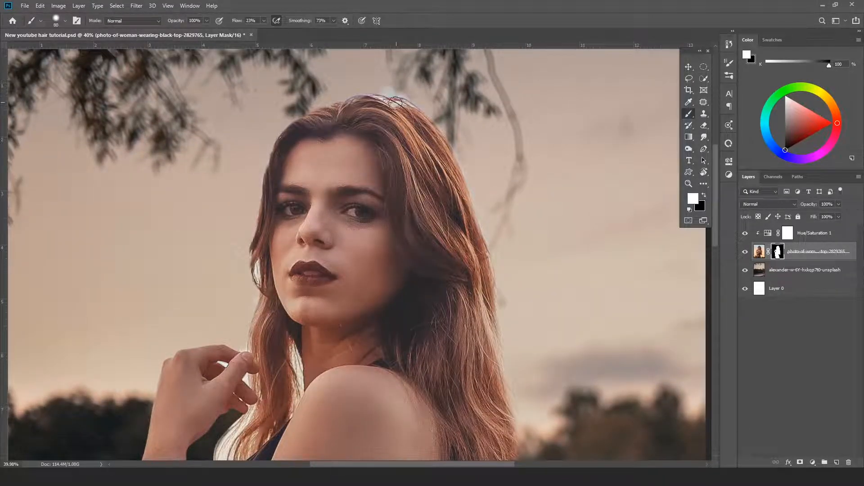
key(x)
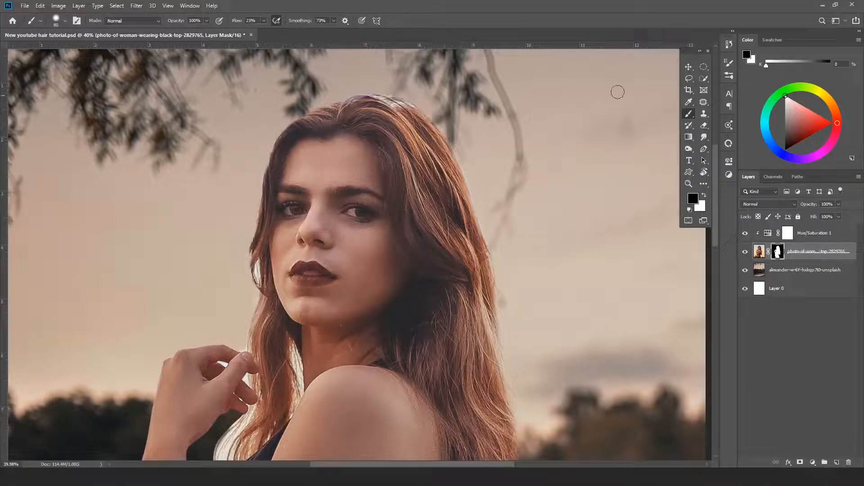
click(685, 69)
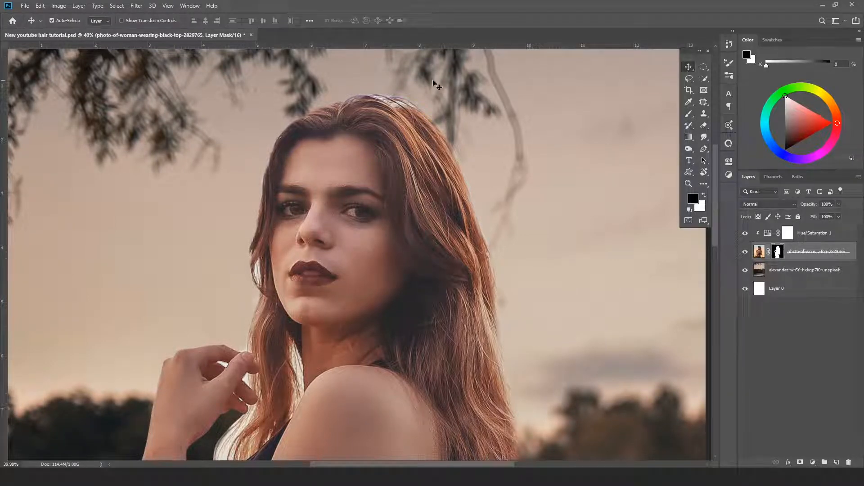
On the woman layer's image instead of its mask, use the Clone Stamp to copy nearby hair over the crown's light fringe
key(s)
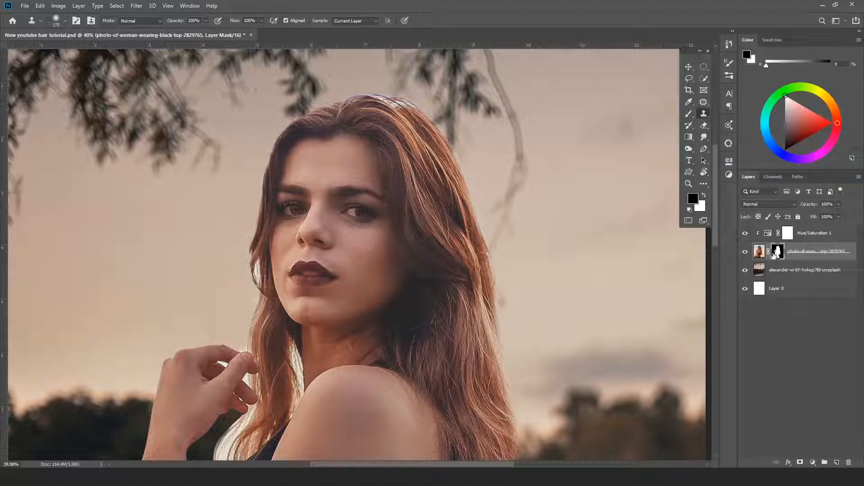
click(759, 255)
scroll(370, 121, up, 5)
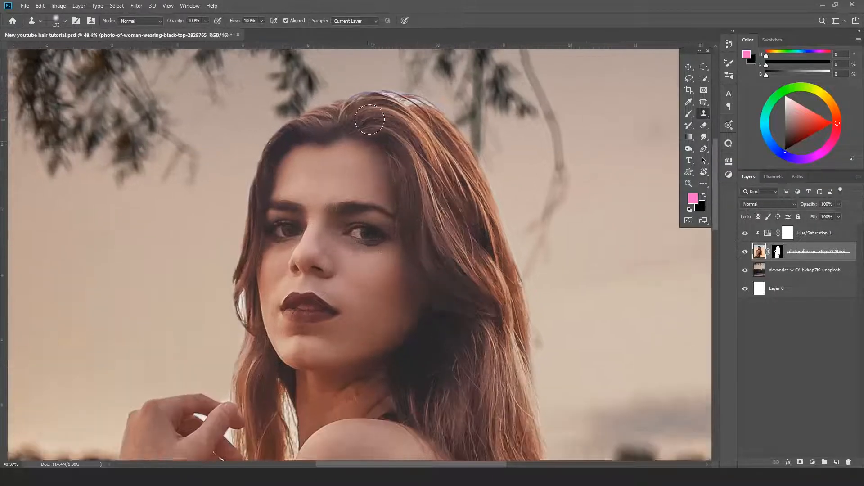
mouse_move(419, 110)
mouse_down()
mouse_move(425, 137)
mouse_move(405, 186)
mouse_up()
key(bracketleft)
key(bracketleft)
key(bracketleft)
key(bracketleft)
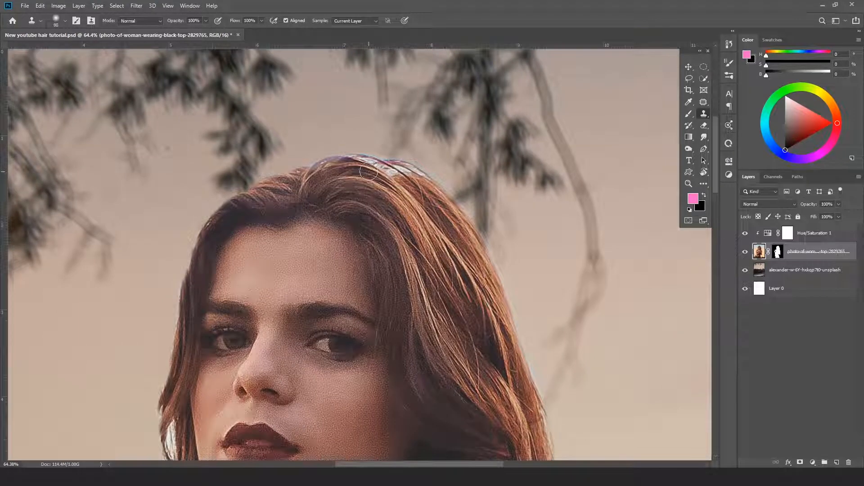
alt+click(366, 171)
drag(363, 161, 370, 163)
Clone hair over the white gaps at the back of the crown, reducing the stamp size to 25 px
key(bracketleft)
key(bracketleft)
key(bracketleft)
key(bracketleft)
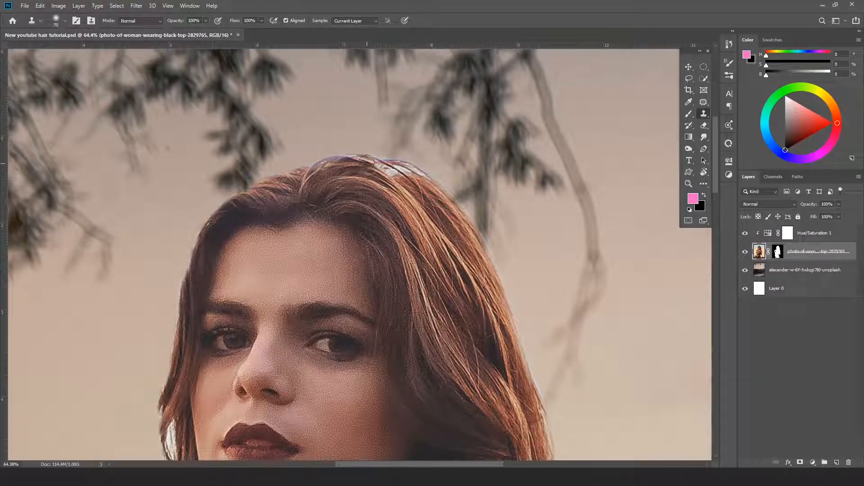
drag(365, 160, 391, 172)
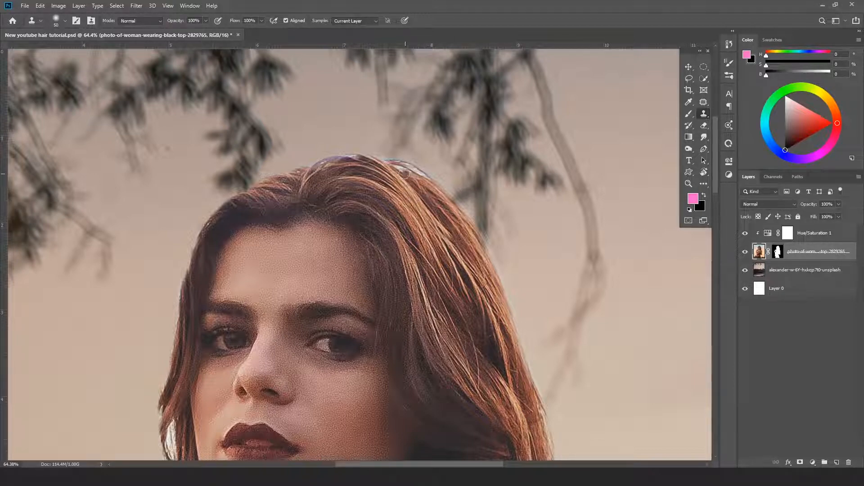
drag(401, 170, 418, 181)
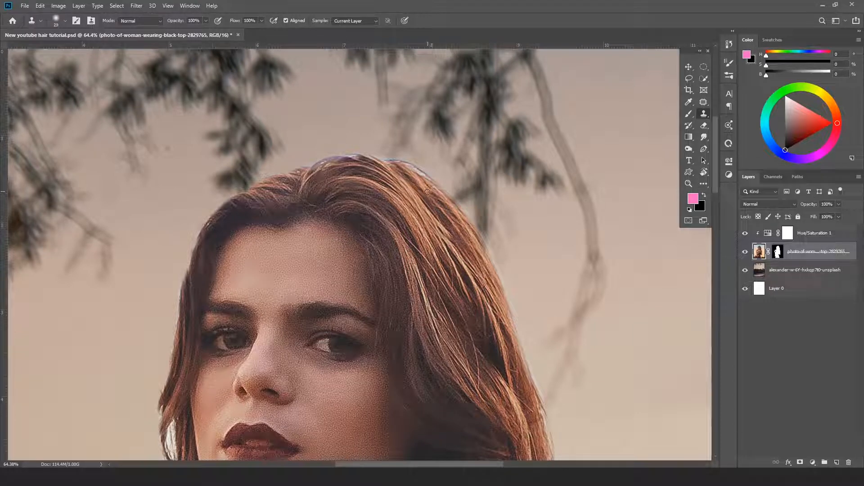
drag(407, 165, 428, 181)
Clone hair strands over the purple and blue fringe along the top of the crown
scroll(349, 173, up, 4)
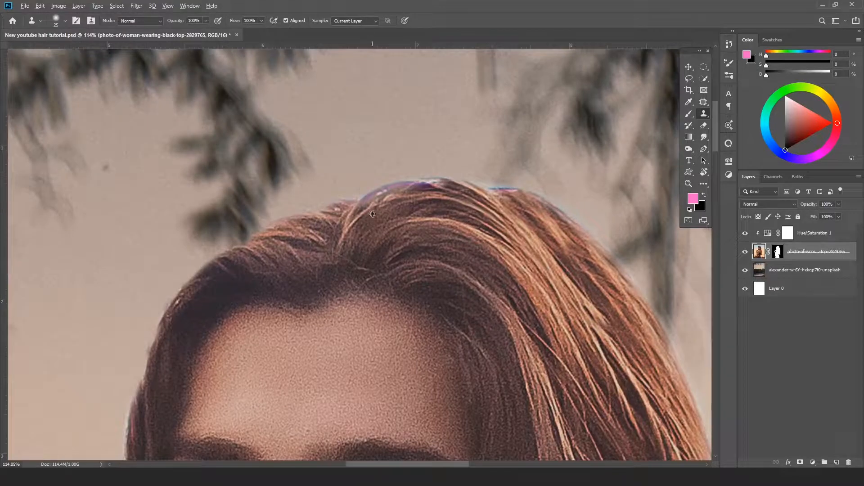
mouse_move(366, 203)
mouse_down()
mouse_move(409, 186)
mouse_move(382, 206)
mouse_move(417, 194)
mouse_move(418, 183)
mouse_move(468, 189)
mouse_up()
key(ctrl+z)
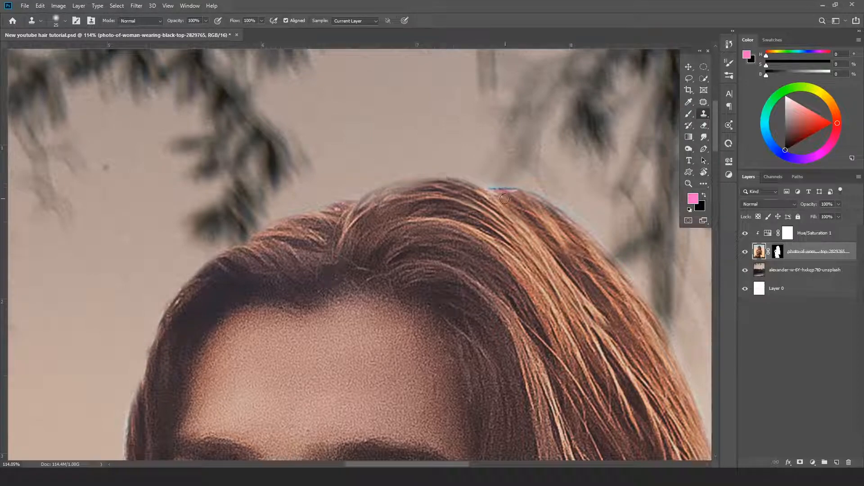
drag(485, 194, 524, 194)
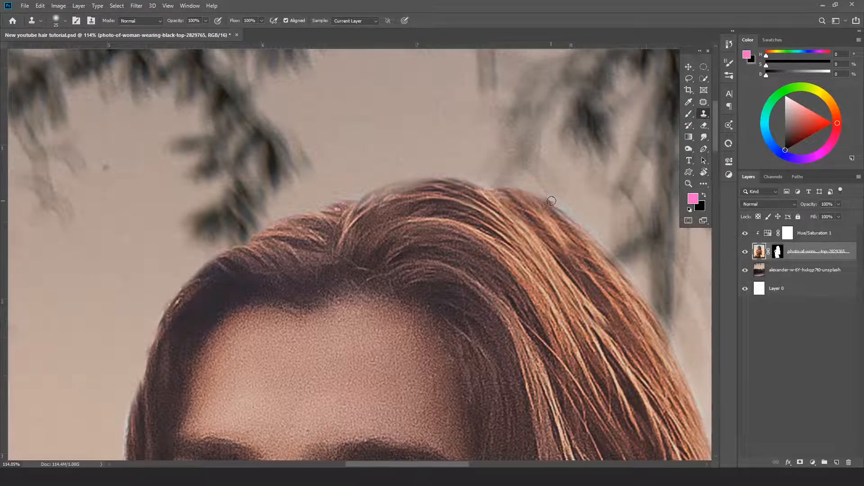
Sample dark hair beside the cheek and clone it over the bright gap in the face-side strands with a 50 px stamp
scroll(551, 200, down, 6)
scroll(315, 189, down, 4)
scroll(288, 181, up, 5)
key(bracketright)
key(bracketright)
key(bracketright)
key(bracketright)
key(bracketright)
alt+click(330, 170)
drag(315, 172, 322, 163)
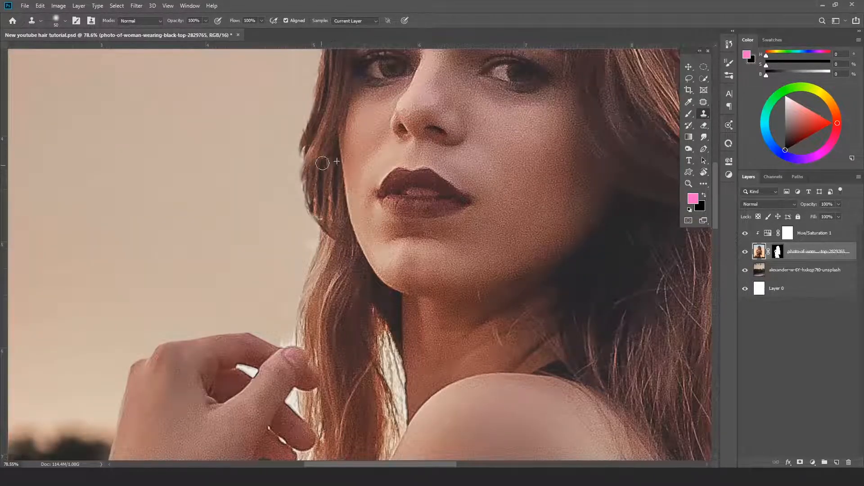
Sample dark hair beside the neck and clone it over the bright gaps in the lower face-side strands
mouse_move(363, 337)
mouse_down()
mouse_move(400, 228)
mouse_move(418, 264)
mouse_move(408, 360)
mouse_up()
key(bracketright)
key(bracketright)
key(bracketright)
key(bracketright)
key(bracketright)
alt+click(387, 234)
key(bracketleft)
key(bracketleft)
key(bracketleft)
key(bracketleft)
key(bracketleft)
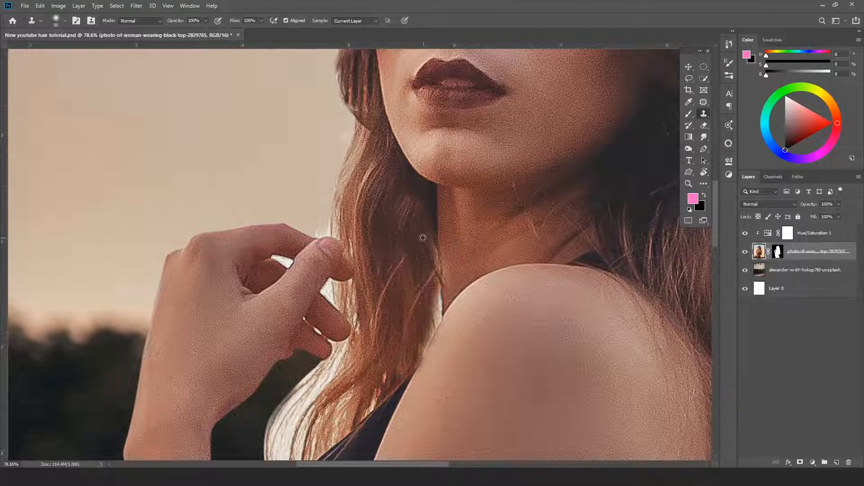
Clone dark hair over the remaining bright gap between the neck and shoulder with a 35 px stamp
alt+click(423, 238)
drag(440, 279, 423, 349)
key(ctrl+z)
scroll(429, 297, up, 8)
key(bracketleft)
key(bracketleft)
key(bracketleft)
mouse_move(441, 214)
mouse_down()
mouse_move(440, 252)
mouse_move(406, 363)
mouse_up()
drag(448, 288, 446, 241)
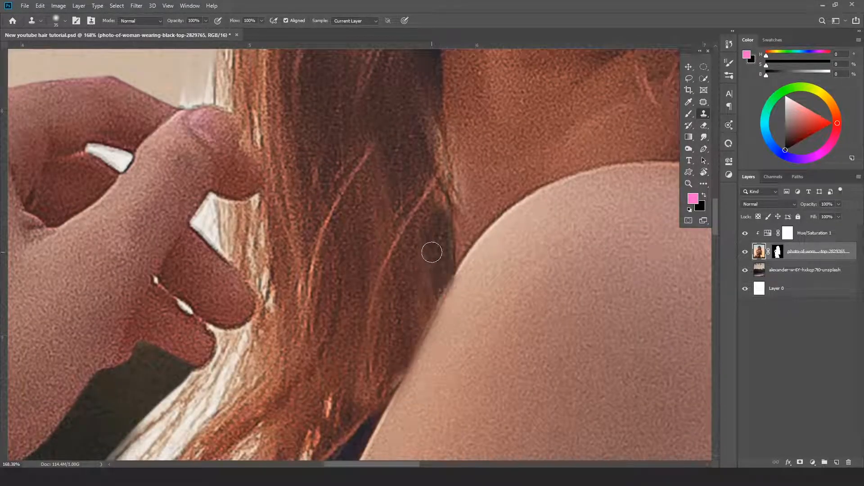
Touch up the cloned hair where it meets the neck and shoulder, using a 45 px stamp
mouse_move(372, 306)
mouse_down()
mouse_move(400, 228)
mouse_move(431, 270)
mouse_up()
key(ctrl+z)
scroll(372, 320, down, 8)
key(bracketright)
key(bracketright)
alt+click(417, 252)
key(ctrl+z)
drag(430, 224, 442, 260)
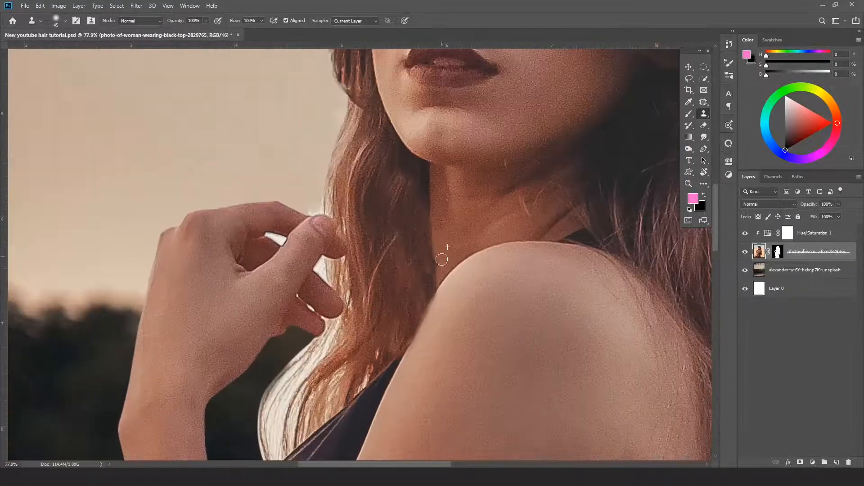
Examine the face-side hair edge from the cheek down to the chest for leftover light areas
scroll(360, 183, down, 8)
scroll(331, 212, up, 7)
drag(379, 130, 370, 209)
drag(414, 191, 434, 342)
scroll(391, 189, up, 2)
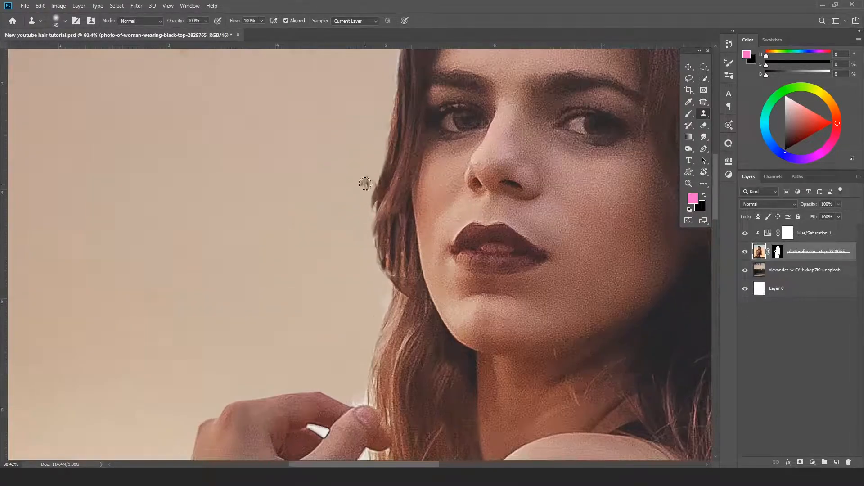
drag(377, 206, 388, 224)
drag(418, 90, 315, 360)
drag(333, 396, 392, 63)
drag(392, 437, 424, 249)
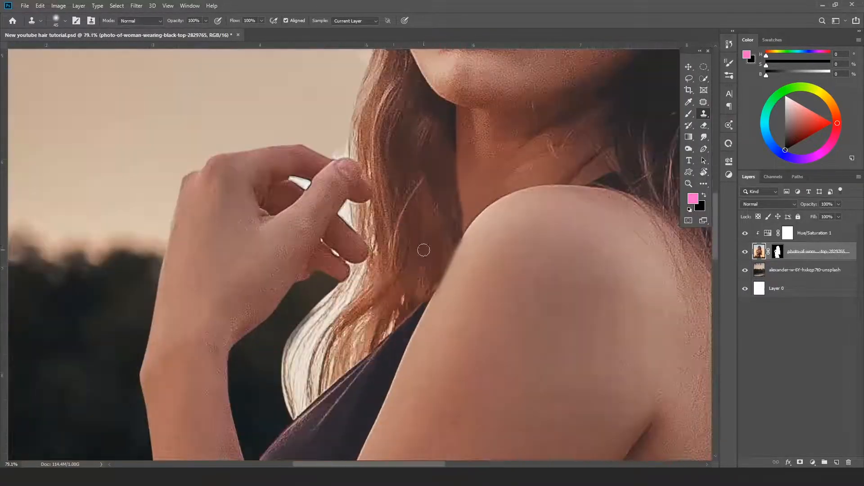
Sample hair above the top's neckline and clone it over the white gaps in the hair ends at the chest
alt+click(408, 280)
key(bracketright)
key(bracketright)
key(bracketright)
key(bracketright)
mouse_move(400, 304)
mouse_down()
mouse_move(386, 332)
mouse_move(328, 376)
mouse_up()
alt+click(388, 299)
key(ctrl+z)
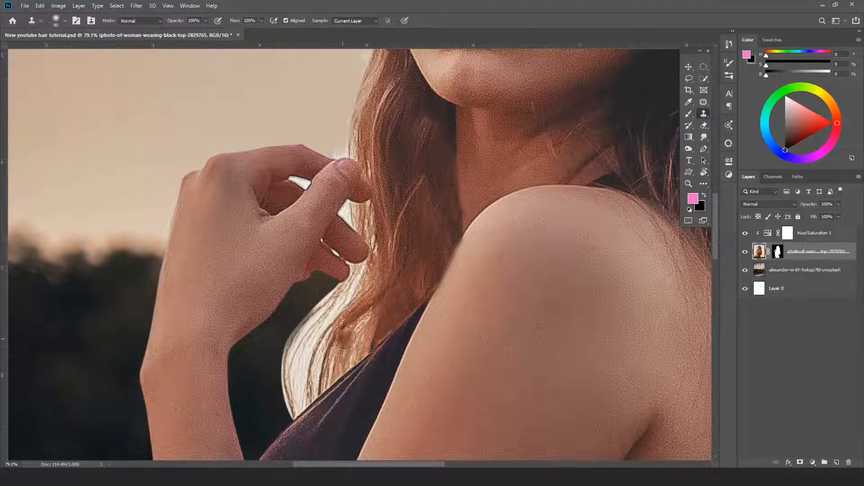
mouse_move(344, 337)
mouse_down()
mouse_move(373, 319)
mouse_move(332, 381)
mouse_up()
Paint black on the woman layer's mask to hide the white outer strands below the raised hand
key(bracketleft)
key(bracketleft)
key(bracketleft)
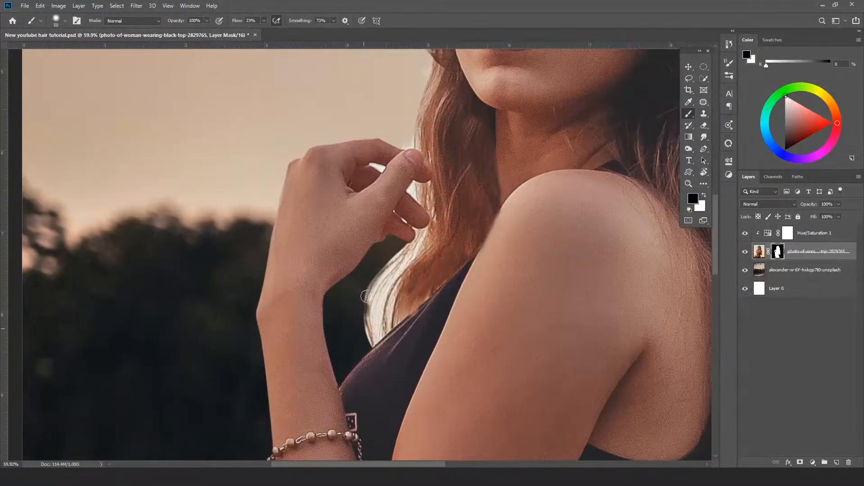
mouse_move(378, 315)
mouse_down()
mouse_move(370, 271)
mouse_move(378, 353)
mouse_move(388, 336)
mouse_move(384, 280)
mouse_move(473, 161)
mouse_move(411, 266)
mouse_move(450, 180)
mouse_move(432, 279)
mouse_move(411, 330)
mouse_move(428, 315)
mouse_move(412, 328)
mouse_up()
scroll(364, 329, up, 2)
key(bracketleft)
key(bracketleft)
key(bracketleft)
key(bracketleft)
key(bracketleft)
mouse_move(465, 158)
mouse_down()
mouse_move(422, 227)
mouse_move(418, 260)
mouse_move(433, 242)
mouse_up()
drag(412, 241, 361, 296)
scroll(366, 271, up, 3)
mouse_move(369, 340)
mouse_down()
mouse_move(398, 267)
mouse_move(376, 275)
mouse_move(406, 247)
mouse_move(366, 254)
mouse_move(405, 244)
mouse_move(397, 284)
mouse_move(324, 237)
mouse_up()
Mask out the small white gaps between the fingers and the hair with a finer brush
key(bracketleft)
key(bracketleft)
key(bracketleft)
key(x)
key(x)
scroll(409, 249, up, 4)
key(bracketright)
key(bracketleft)
key(bracketleft)
drag(273, 191, 274, 193)
key(bracketright)
key(bracketright)
mouse_move(320, 118)
mouse_down()
mouse_move(307, 179)
mouse_move(340, 206)
mouse_move(336, 141)
mouse_move(344, 189)
mouse_move(343, 149)
mouse_move(376, 236)
mouse_move(380, 215)
mouse_move(396, 287)
mouse_move(393, 265)
mouse_move(333, 227)
mouse_move(350, 229)
mouse_move(352, 139)
mouse_up()
Mask the light fringe along the face-side hair from the chin down to the thumb at 50% flow
scroll(394, 272, down, 4)
key(bracketright)
key(bracketright)
key(bracketright)
drag(359, 228, 355, 158)
drag(355, 158, 319, 316)
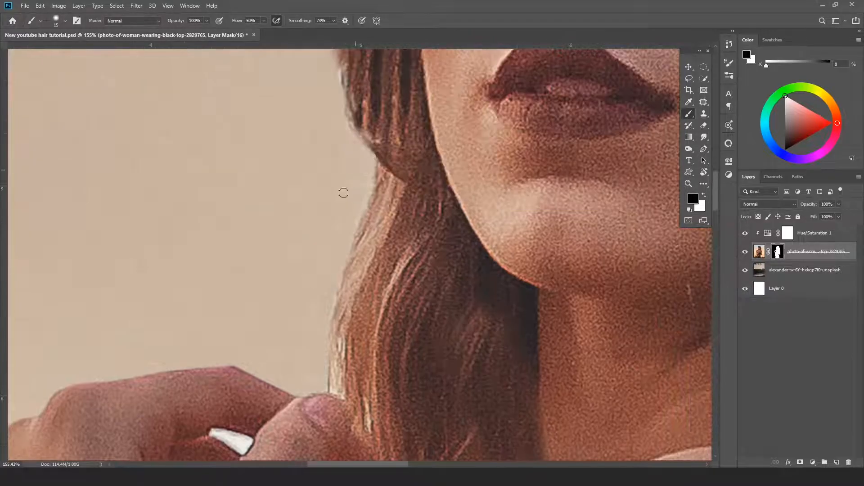
drag(344, 193, 340, 112)
drag(340, 112, 353, 193)
key(bracketleft)
key(bracketleft)
drag(333, 430, 371, 246)
Return to the woman layer's image with the Clone Stamp and review the hair beside the hand and the whole composite
key(s)
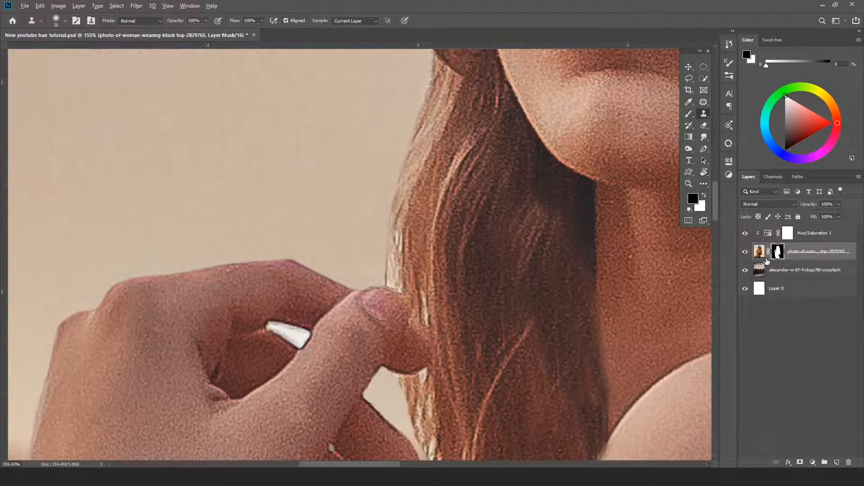
click(760, 251)
scroll(410, 275, down, 6)
scroll(409, 274, up, 3)
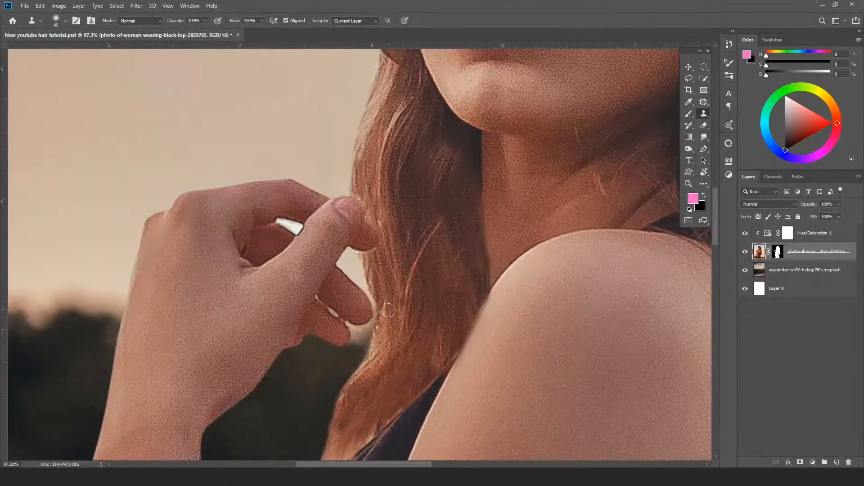
scroll(410, 252, up, 2)
scroll(410, 251, down, 8)
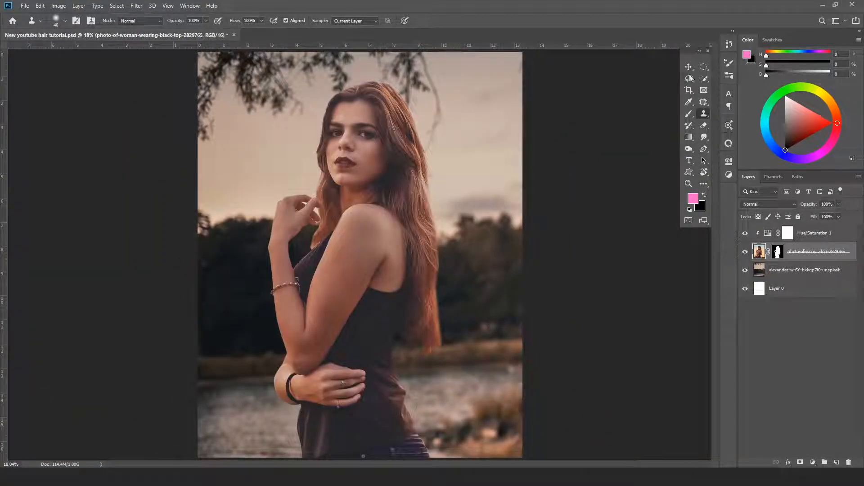
Compare the woman layer with its layer mask disabled and enabled
click(686, 71)
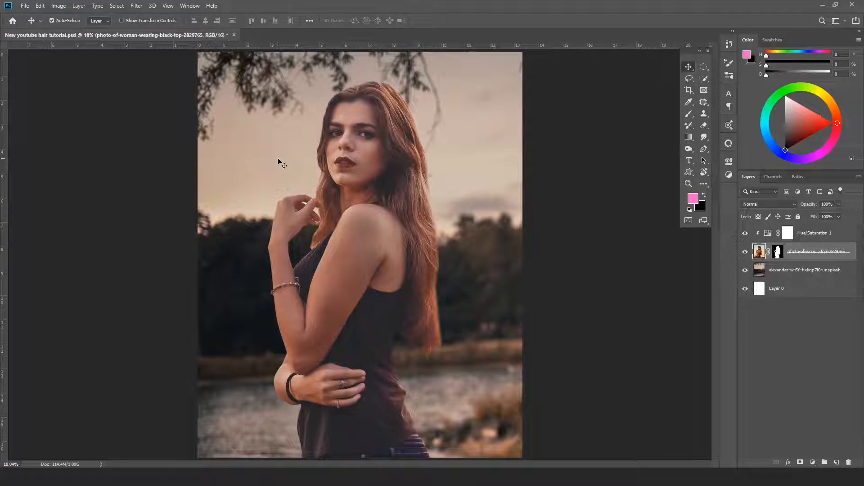
right_click(778, 253)
click(779, 255)
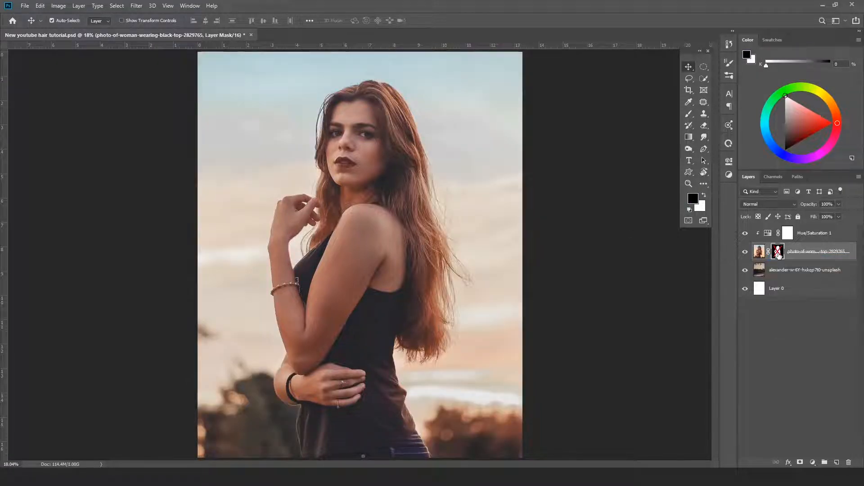
shift+click(779, 255)
shift+click(778, 255)
shift+click(779, 253)
right_click(779, 255)
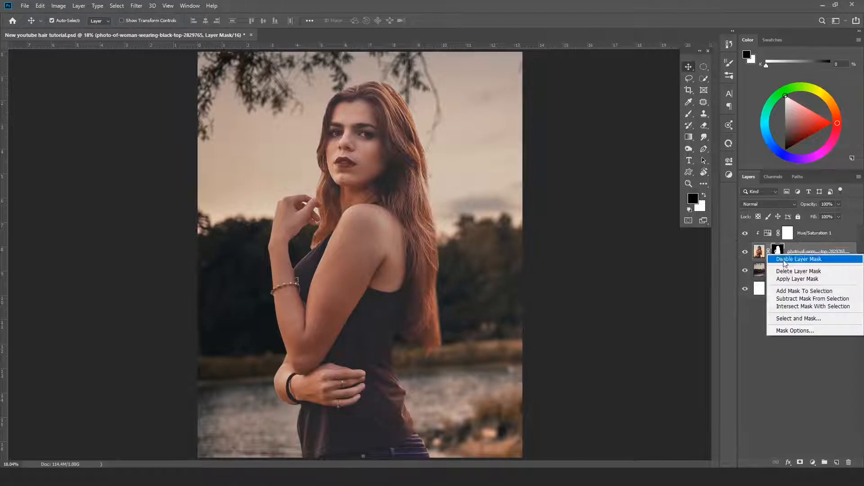
click(757, 244)
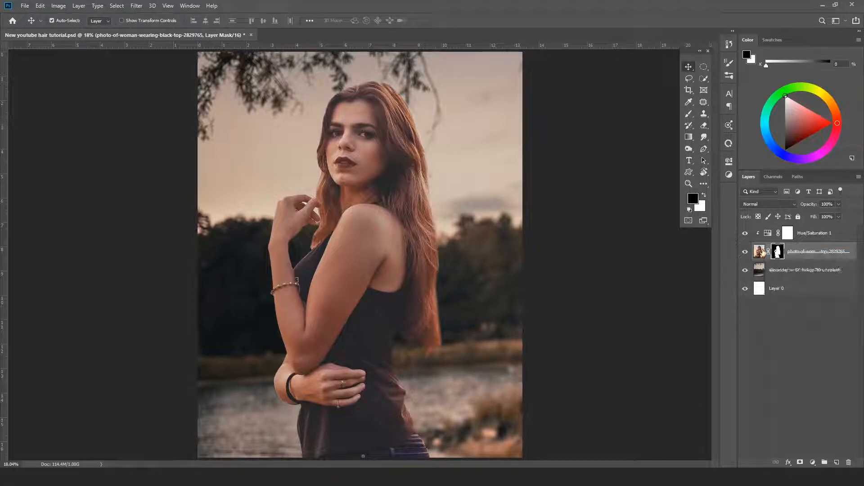
Duplicate the woman layer and hide the original
click(762, 251)
key(ctrl+j)
click(745, 270)
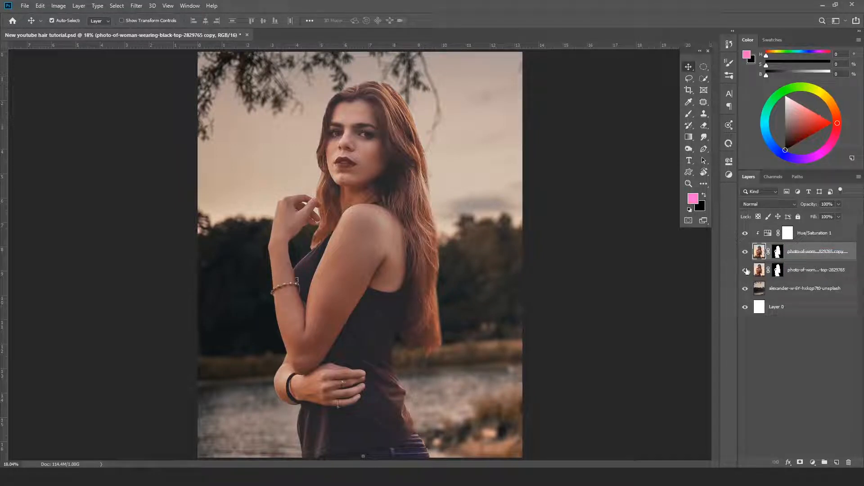
Apply the duplicate's layer mask and rename the layer "Subject"
right_click(778, 251)
click(788, 267)
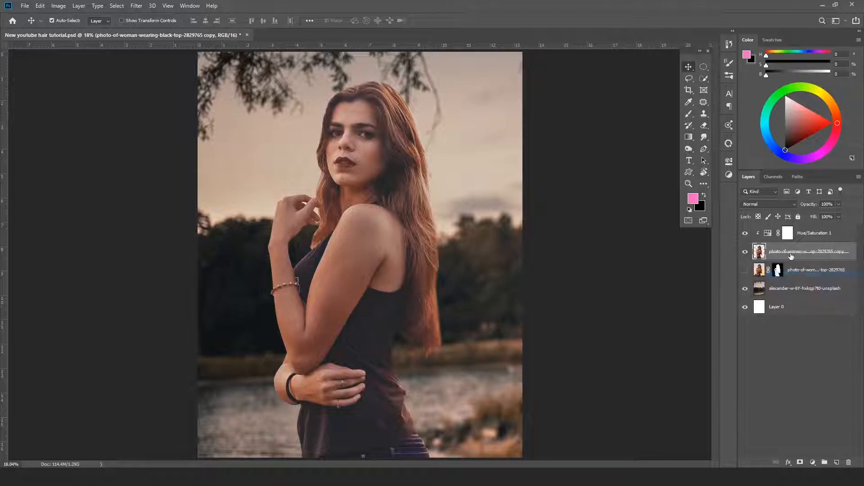
double_click(791, 252)
text(Subject)
key(Return)
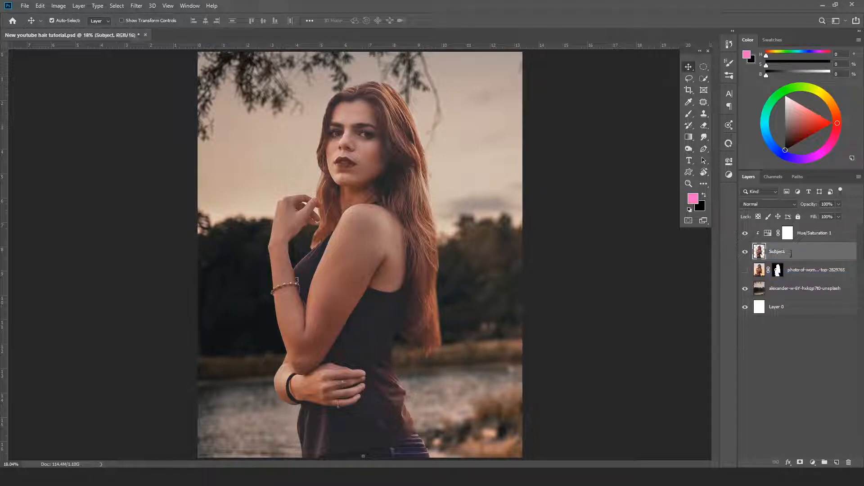
Set up the Smudge tool with the Hair 5 brush at 150 px and 85% strength
scroll(571, 254, down, 1)
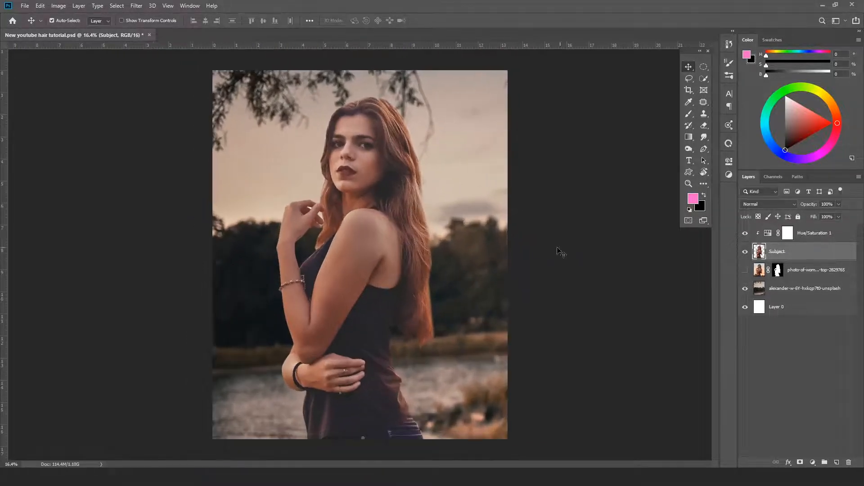
scroll(499, 240, up, 1)
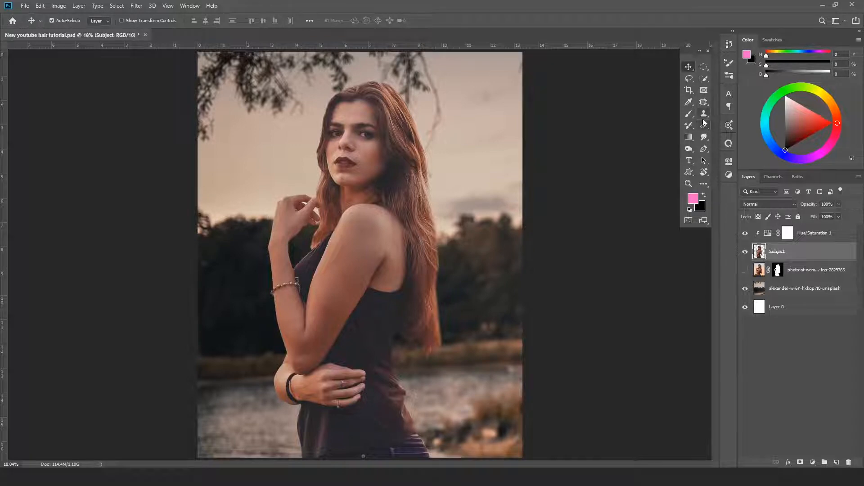
click(703, 137)
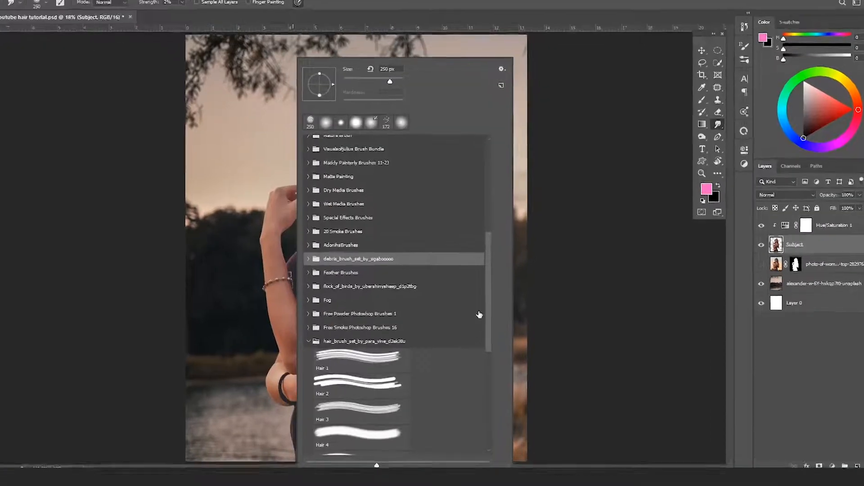
scroll(479, 311, down, 2)
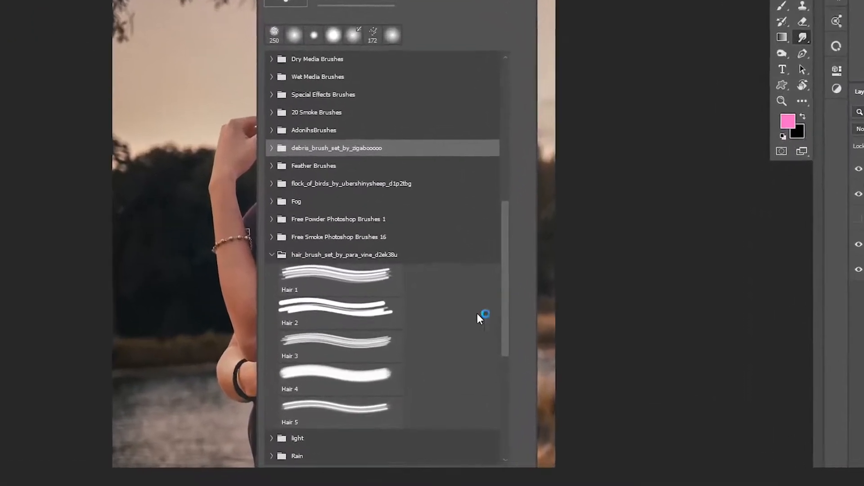
click(319, 409)
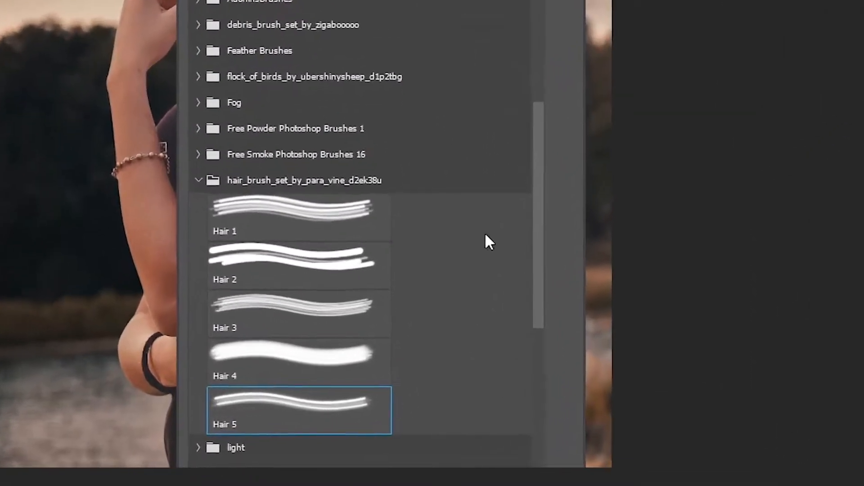
key(Return)
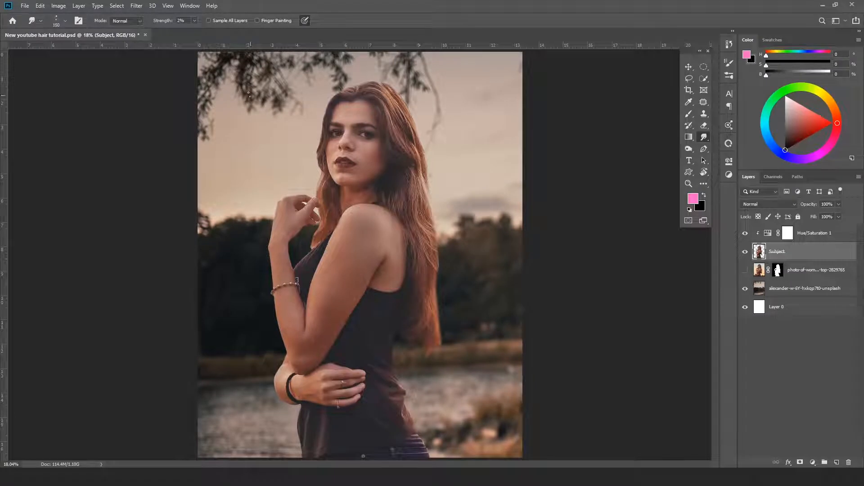
key(bracketright)
drag(162, 21, 197, 25)
scroll(386, 145, up, 3)
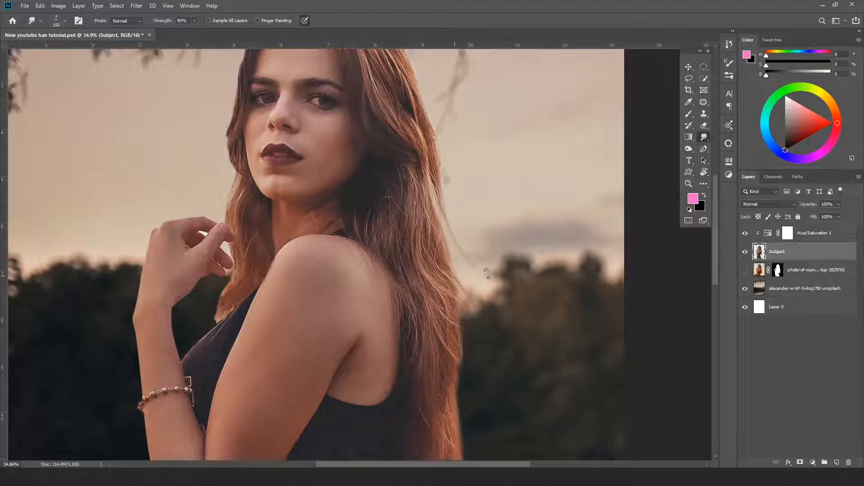
Smudge fine flyaway strands outward from the back hair edge over the sky and treeline, undoing the last stroke
drag(450, 263, 407, 189)
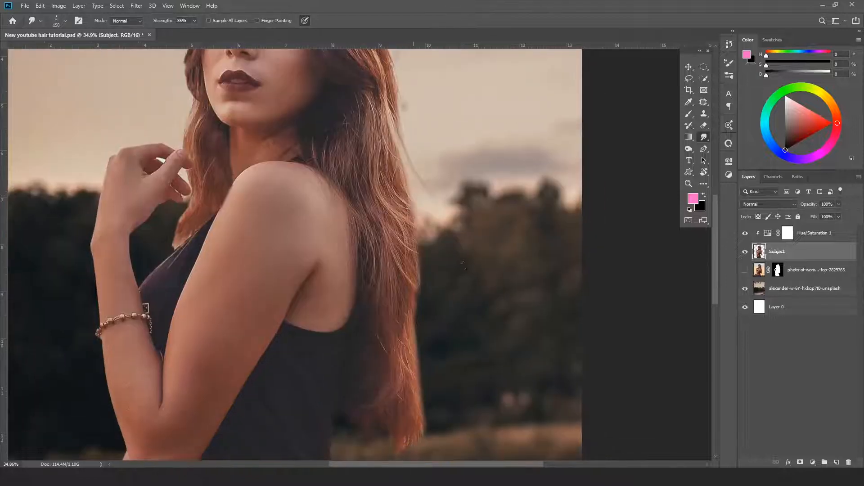
drag(418, 243, 452, 270)
mouse_move(415, 224)
mouse_down()
mouse_move(444, 256)
mouse_move(446, 276)
mouse_up()
mouse_move(398, 92)
mouse_down()
mouse_move(451, 196)
mouse_move(412, 103)
mouse_move(402, 127)
mouse_move(400, 75)
mouse_move(434, 189)
mouse_up()
mouse_move(398, 102)
mouse_down()
mouse_move(442, 228)
mouse_move(420, 230)
mouse_move(467, 296)
mouse_move(486, 298)
mouse_move(456, 280)
mouse_move(444, 286)
mouse_move(415, 276)
mouse_move(420, 258)
mouse_move(434, 322)
mouse_up()
key(ctrl+z)
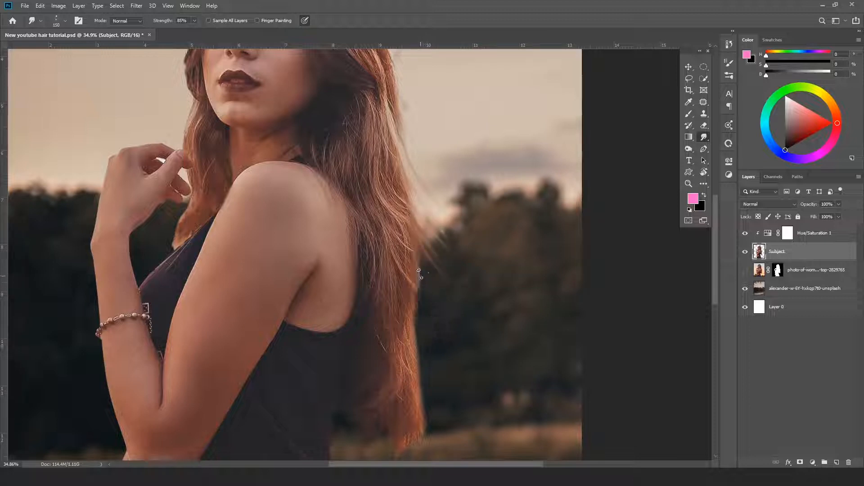
drag(421, 269, 440, 315)
key(ctrl+z)
drag(421, 269, 430, 303)
key(ctrl+z)
Erase the uneven edge of the back hair just below the new flyaways with a 40 px eraser at 25% flow
key(e)
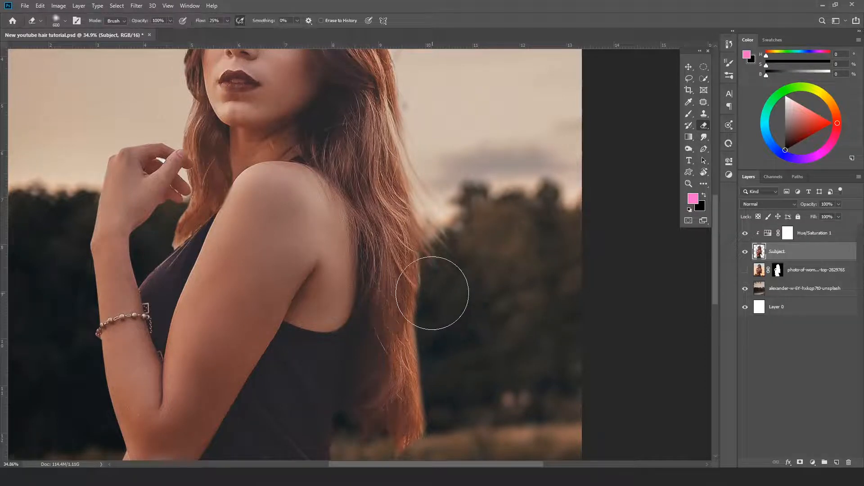
key(bracketleft)
key(bracketleft)
key(bracketleft)
key(bracketleft)
key(bracketleft)
drag(422, 269, 418, 309)
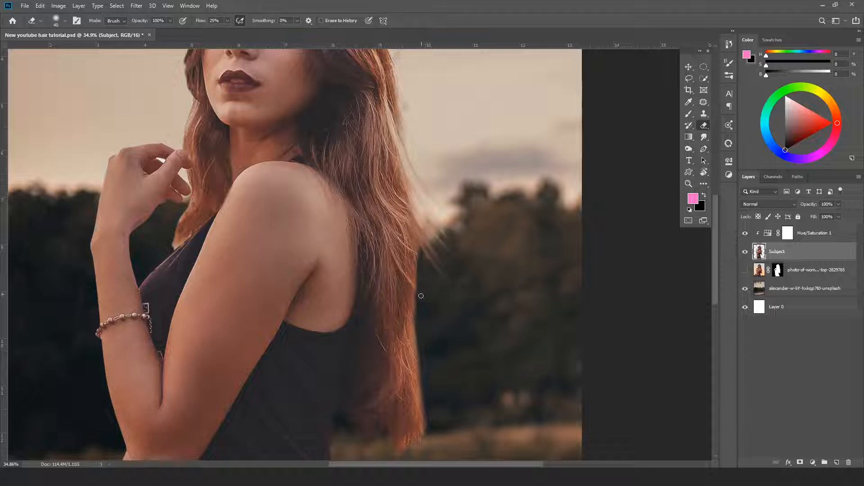
Smudge more flyaway strands outward from the lower back hair over the dark trees, undoing the last strokes
key(s)
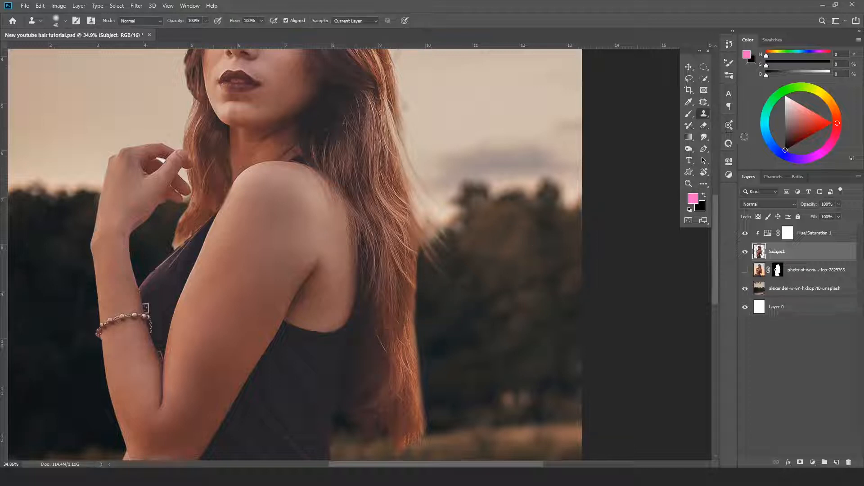
click(704, 137)
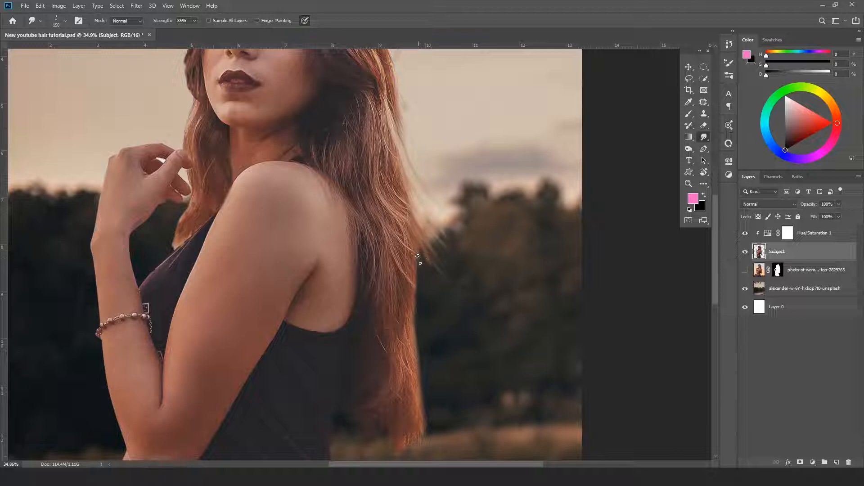
drag(415, 280, 482, 408)
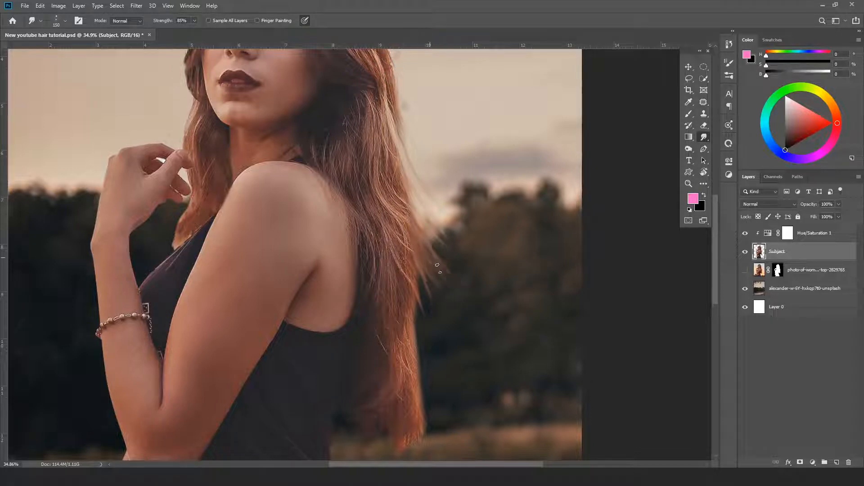
drag(437, 265, 441, 289)
drag(416, 276, 457, 350)
mouse_move(427, 301)
mouse_down()
mouse_move(448, 330)
mouse_move(467, 338)
mouse_up()
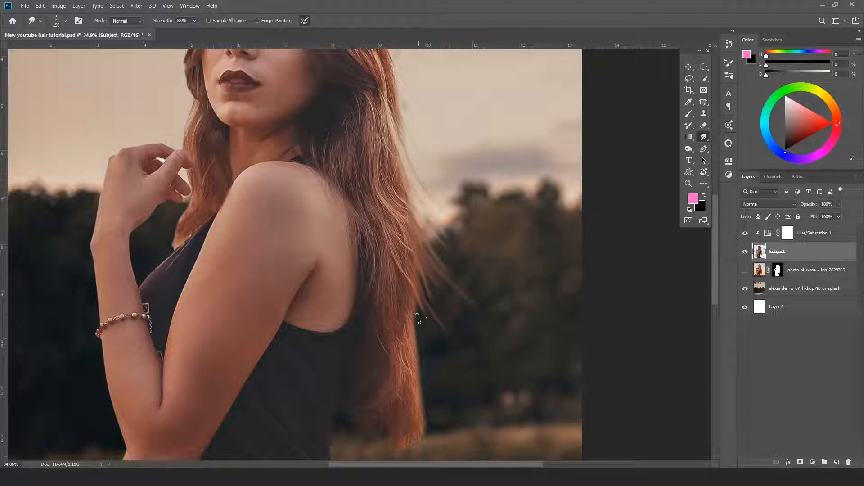
mouse_move(417, 315)
mouse_down()
mouse_move(393, 264)
mouse_move(409, 335)
mouse_up()
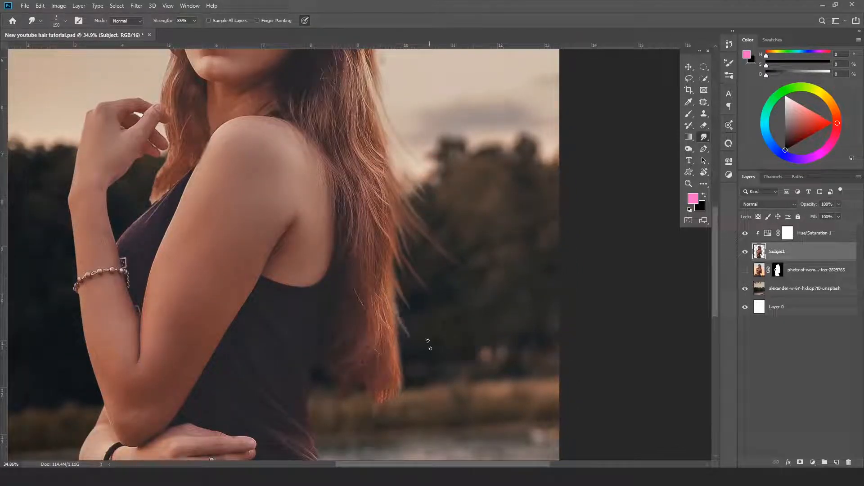
key(ctrl+z)
key(ctrl+z)
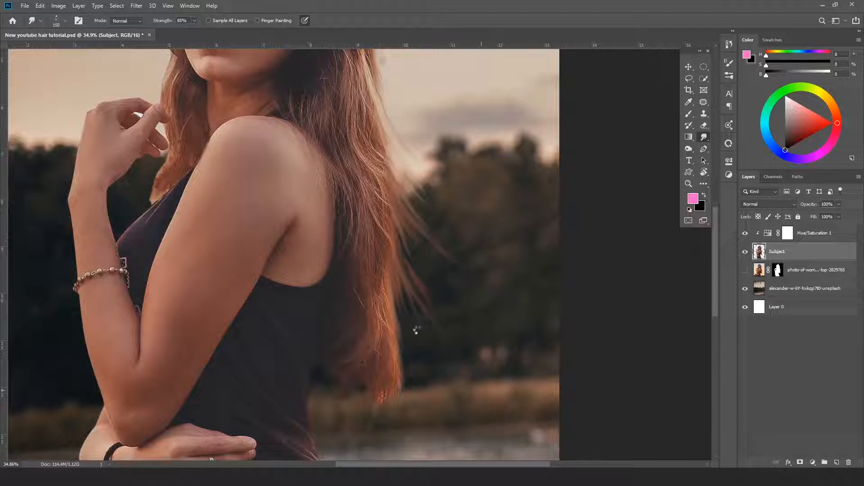
Smudge several long strands diagonally outward and down from the lower back hair toward the far lake bank
drag(395, 310, 441, 394)
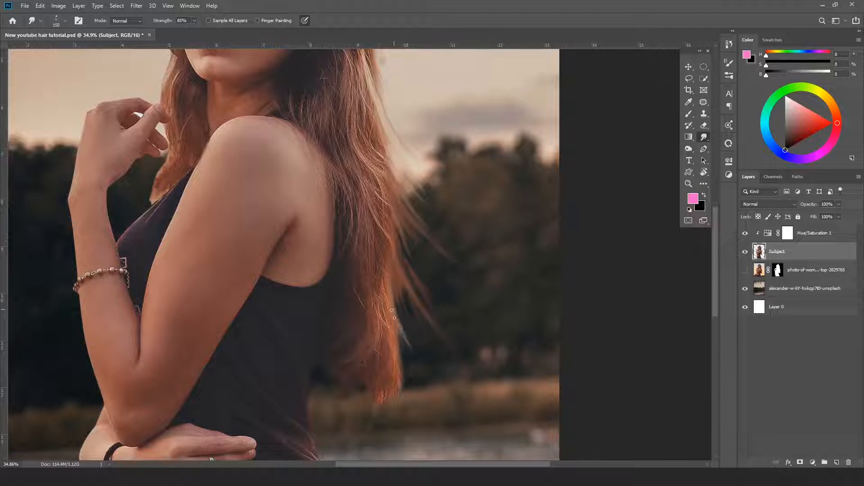
drag(394, 314, 422, 370)
mouse_move(388, 287)
mouse_down()
mouse_move(420, 363)
mouse_move(446, 379)
mouse_up()
drag(441, 374, 464, 394)
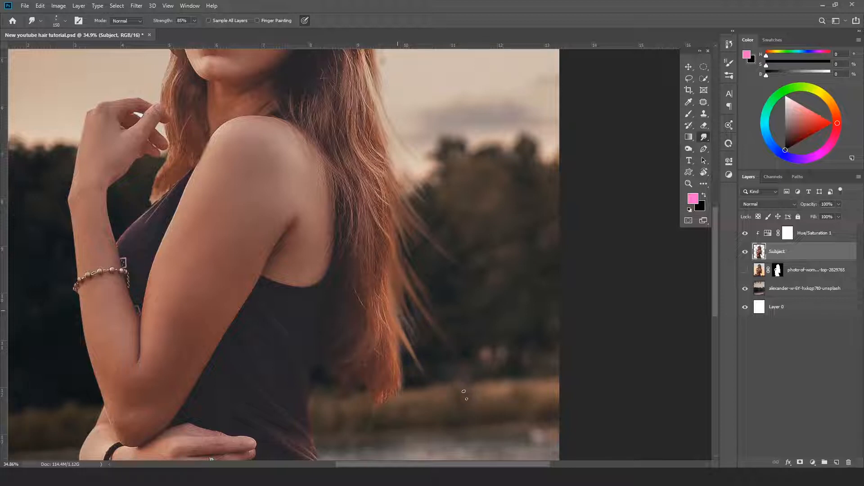
drag(400, 314, 494, 433)
drag(413, 349, 517, 420)
drag(399, 305, 436, 360)
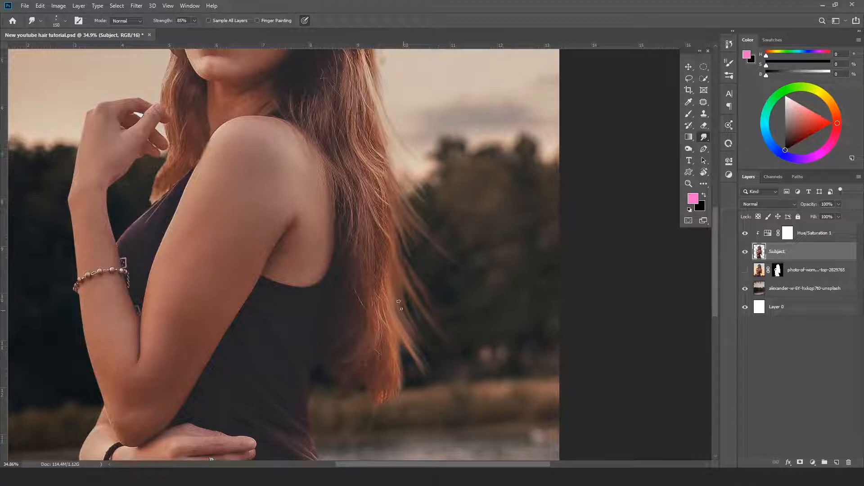
mouse_move(394, 336)
mouse_down()
mouse_move(389, 285)
mouse_move(473, 401)
mouse_up()
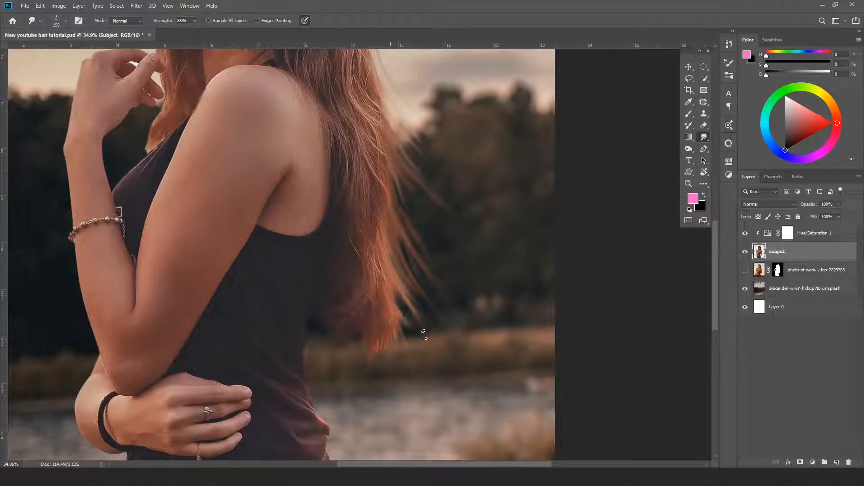
Smudge more strands outward from the back hair just above its tips, undoing the unwanted strokes including those at the very end
drag(394, 293, 471, 396)
drag(393, 307, 446, 396)
key(ctrl+z)
drag(395, 307, 454, 411)
drag(398, 316, 418, 346)
drag(389, 293, 475, 374)
mouse_move(389, 339)
mouse_down()
mouse_move(389, 365)
mouse_move(376, 343)
mouse_move(371, 366)
mouse_up()
key(ctrl+z)
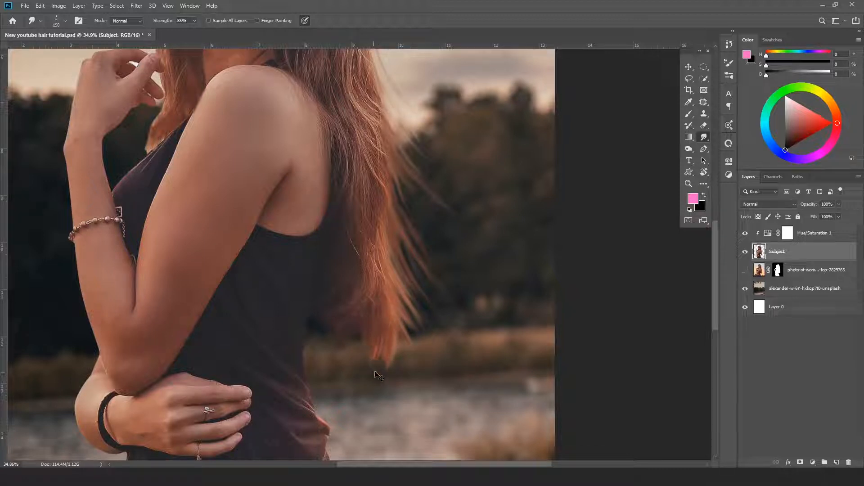
key(ctrl+z)
key(ctrl+z)
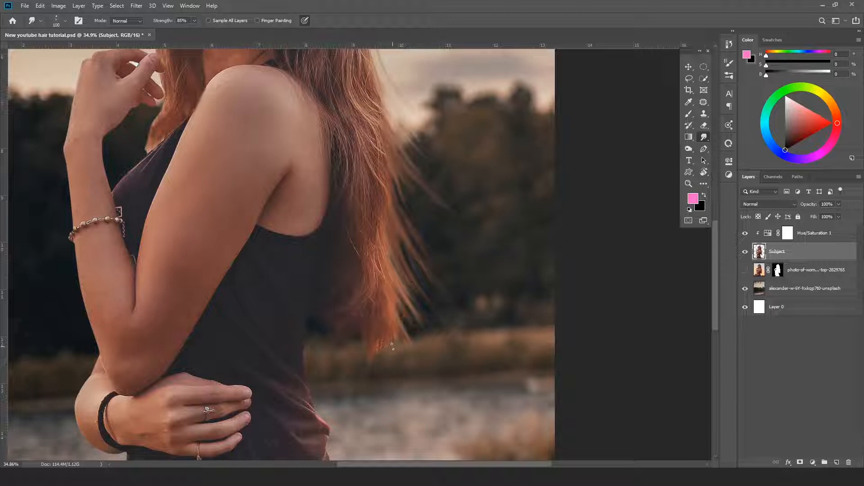
Smudge the lowest hair tips downward over the lake bank with a 60 px brush
key(bracketleft)
key(bracketleft)
key(bracketleft)
key(bracketleft)
key(bracketleft)
key(bracketleft)
mouse_move(379, 347)
mouse_down()
mouse_move(374, 370)
mouse_move(393, 374)
mouse_move(383, 379)
mouse_up()
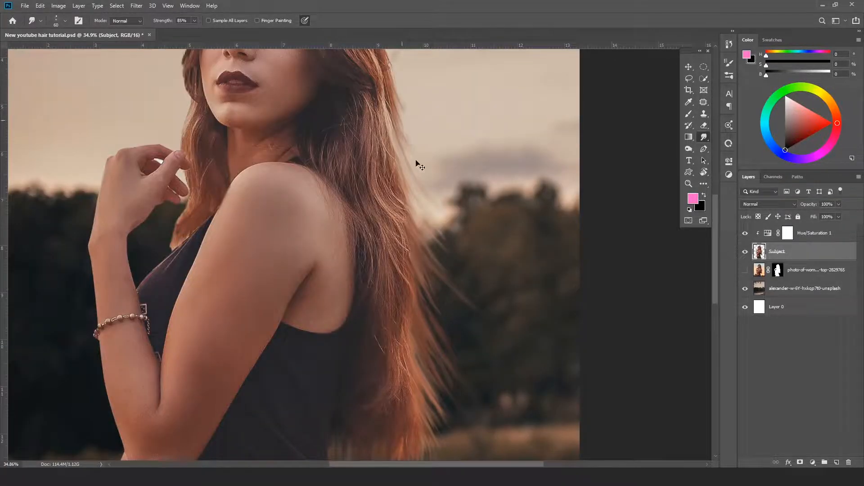
drag(417, 164, 423, 90)
scroll(522, 182, down, 2)
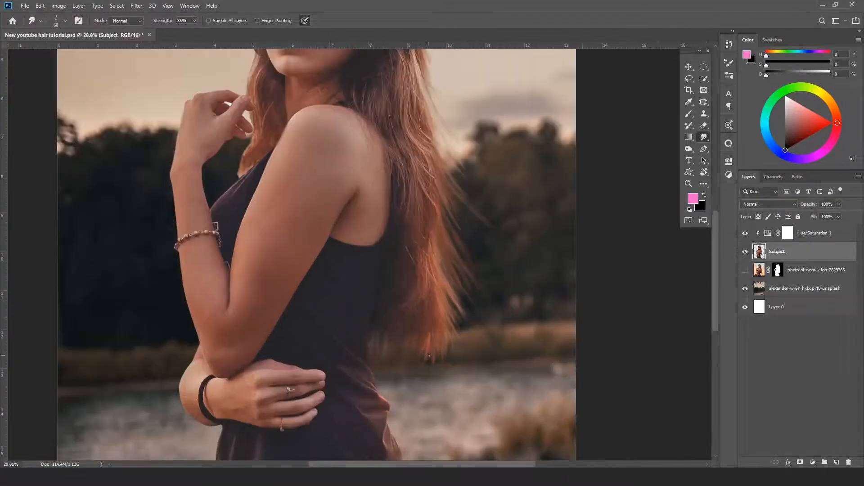
mouse_move(428, 347)
mouse_down()
mouse_move(423, 376)
mouse_move(443, 374)
mouse_up()
Smudge the upper back hair edge beside the face outward over the sky with a 50 px brush
key(bracketright)
key(bracketright)
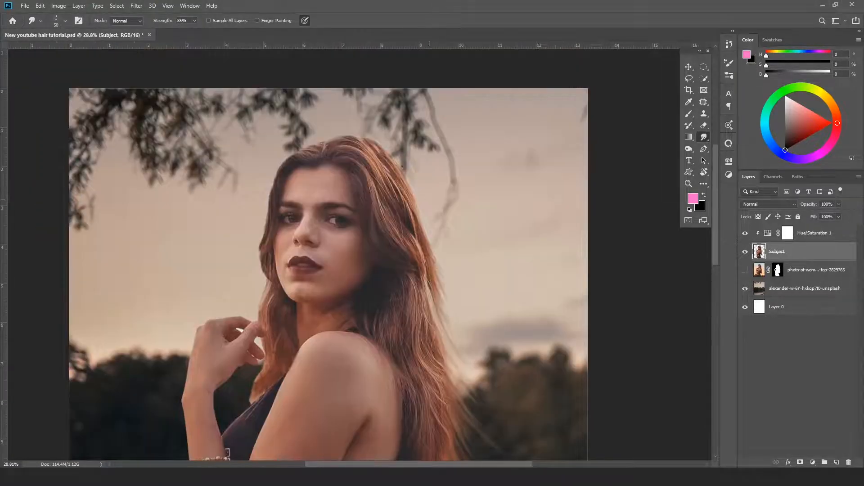
drag(415, 203, 444, 263)
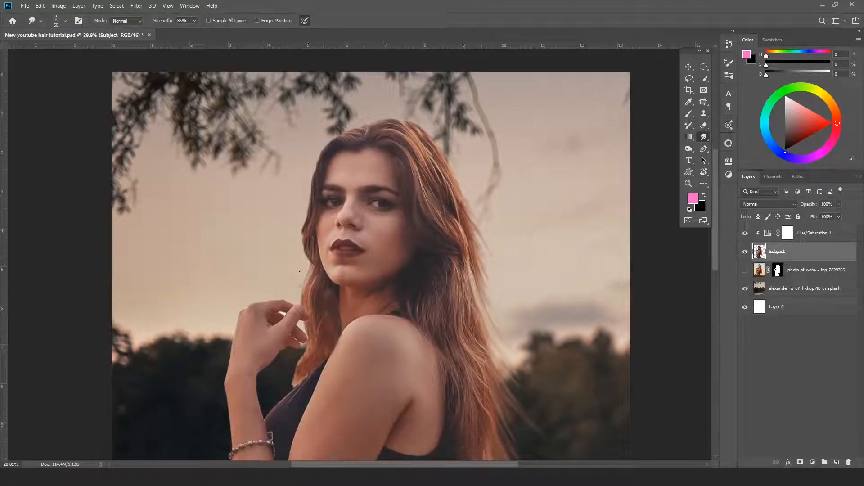
key(bracketleft)
drag(331, 141, 315, 165)
key(ctrl+z)
key(ctrl+z)
key(ctrl+z)
key(ctrl+shift+z)
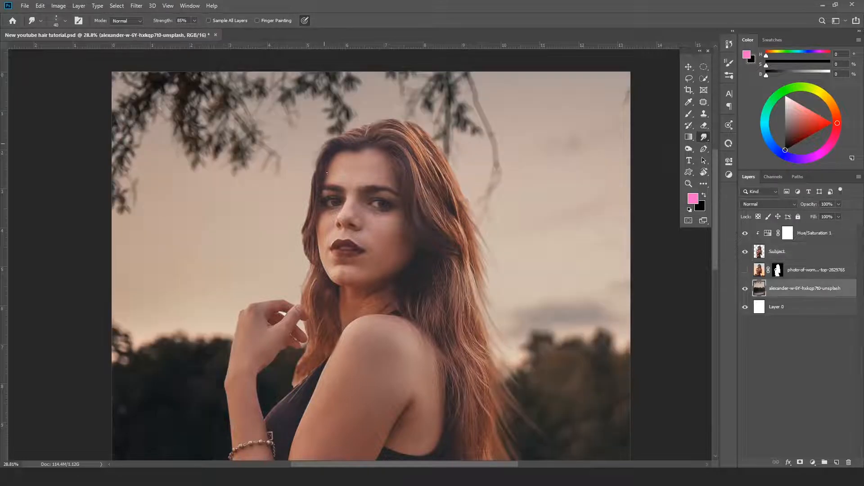
key(ctrl+shift+z)
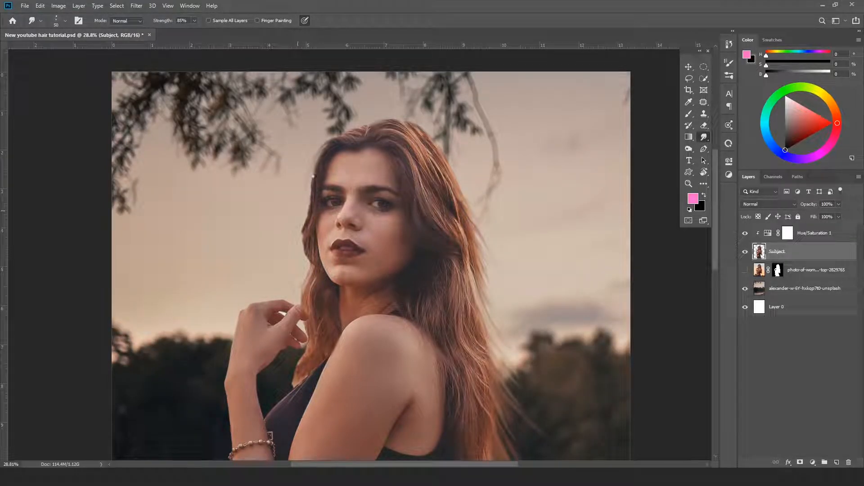
Smudge strands outward along the front hair edge from the temple to the tips behind the raised hand, undoing a stray stroke
drag(314, 176, 303, 257)
key(ctrl+z)
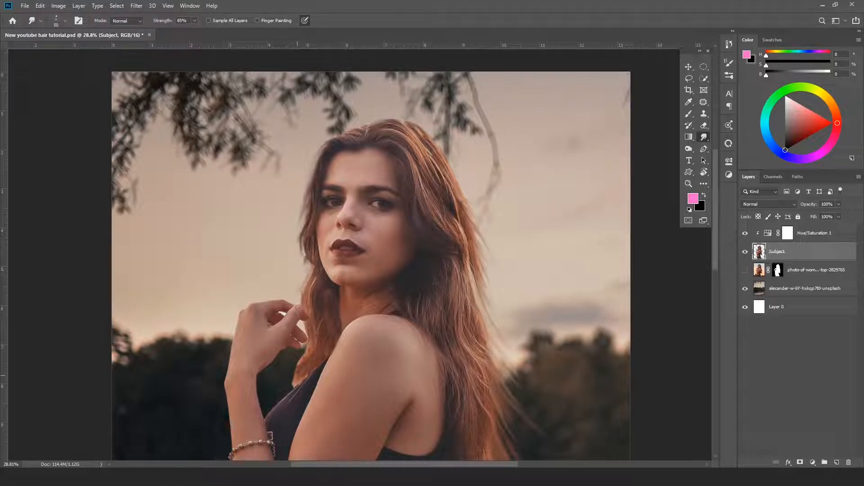
mouse_move(279, 373)
mouse_down()
mouse_move(297, 365)
mouse_move(278, 373)
mouse_up()
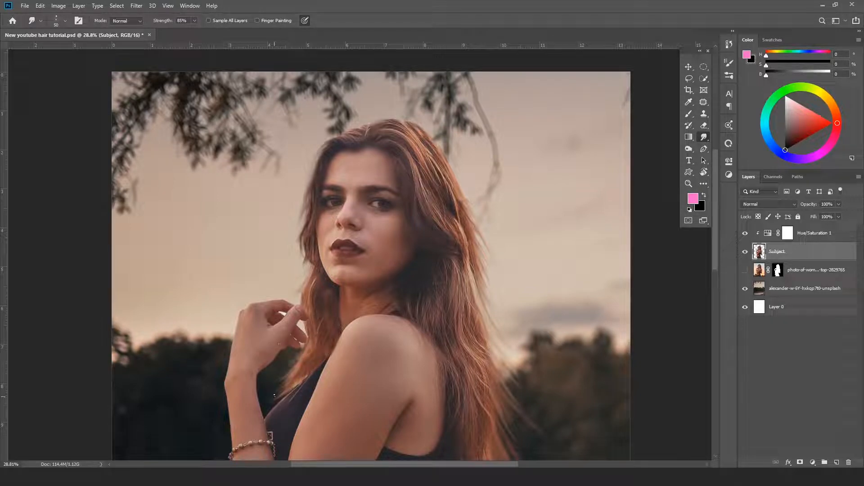
Smudge fine wisps outward from the front hair edge beside the cheek and forehead with a 25 px brush
scroll(303, 322, up, 6)
key([)
key([)
key([)
key([)
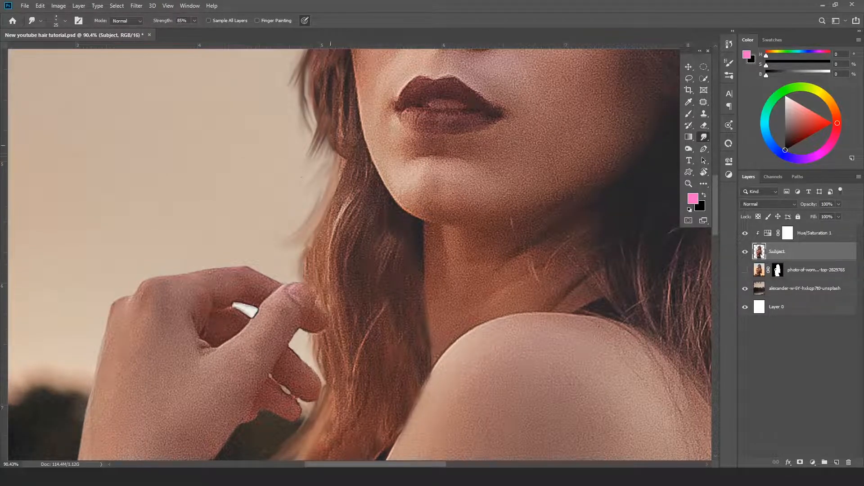
scroll(308, 189, up, 2)
drag(304, 241, 287, 283)
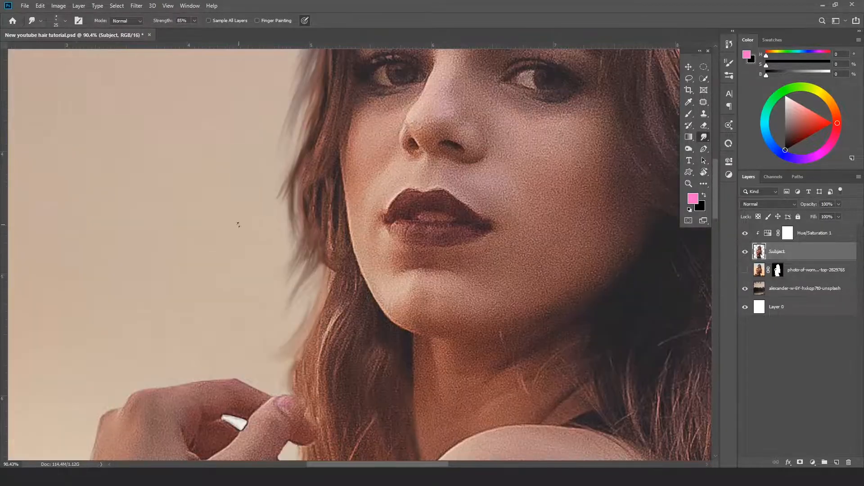
drag(290, 178, 282, 225)
mouse_move(297, 194)
mouse_down()
mouse_move(283, 268)
mouse_move(270, 290)
mouse_up()
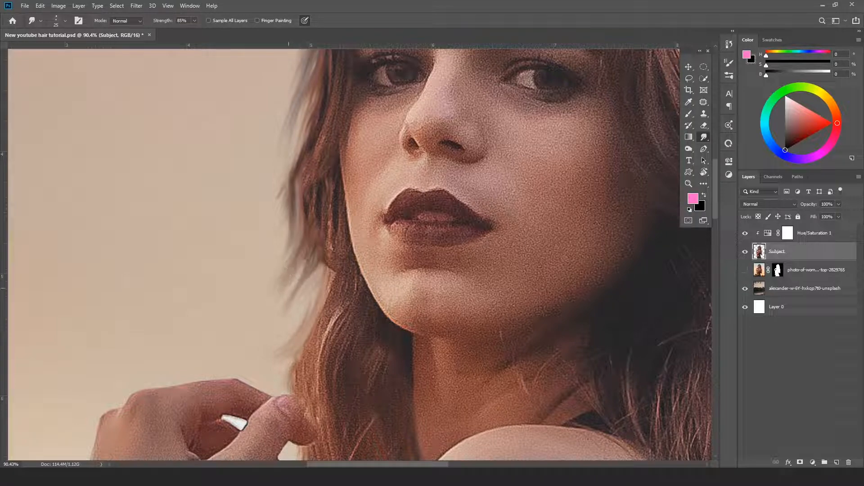
scroll(382, 140, up, 3)
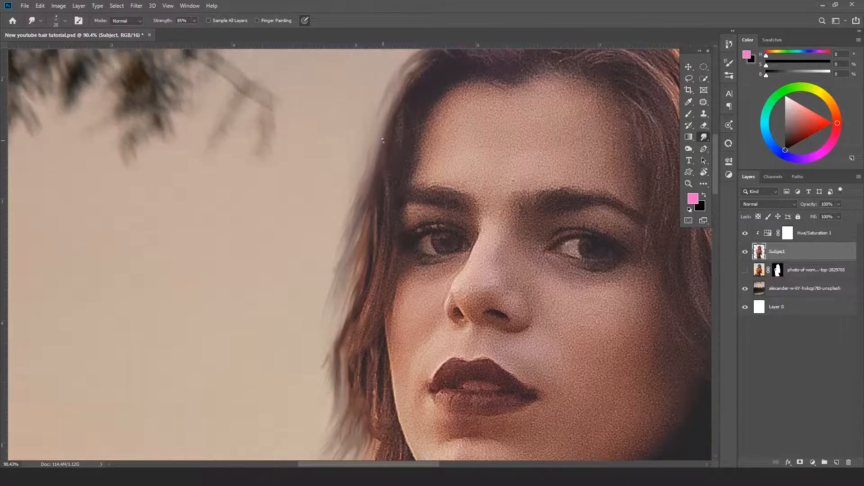
drag(380, 171, 356, 266)
Smudge the hair edge at the back of the head and crown with a 40 px brush, undoing the last strokes
key(bracketleft)
key(bracketleft)
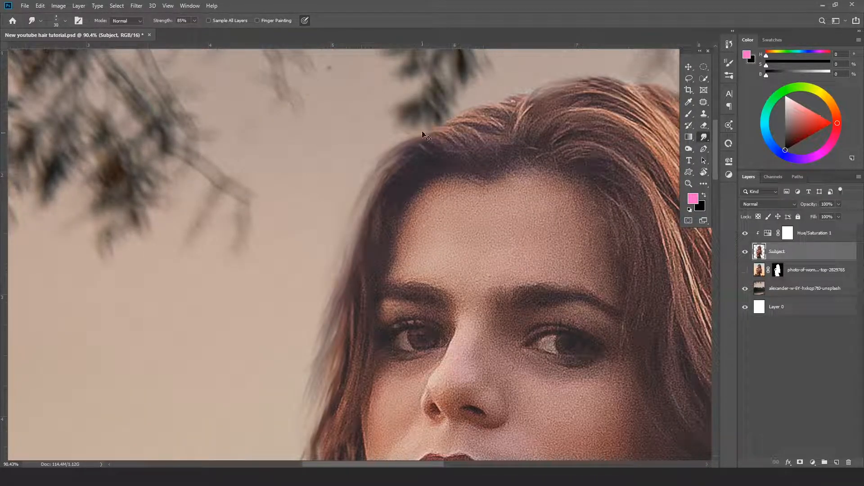
scroll(490, 105, down, 5)
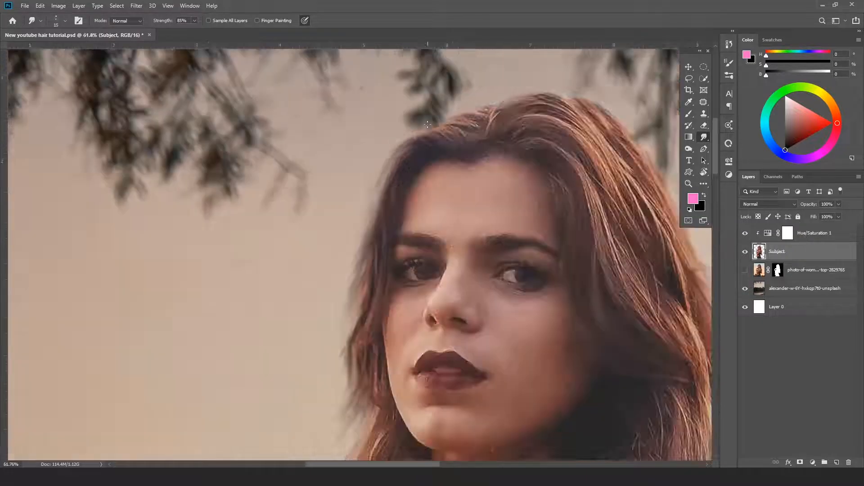
scroll(372, 198, up, 3)
key(bracketright)
key(bracketright)
key(bracketright)
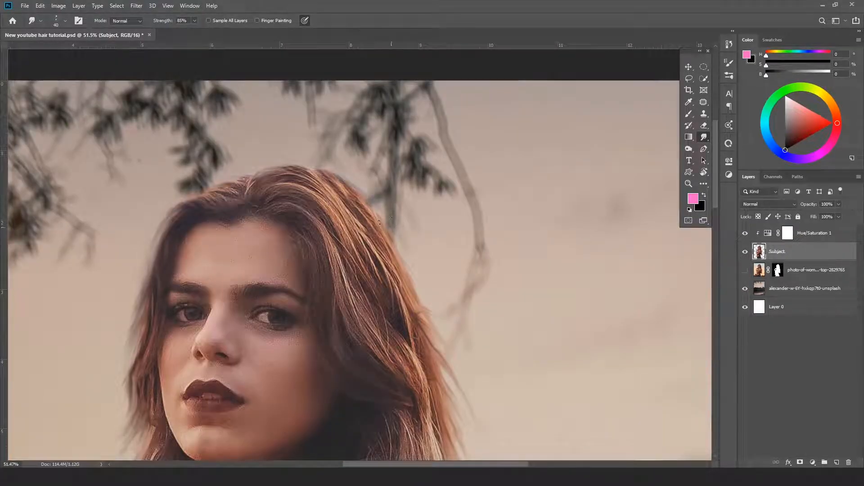
drag(379, 221, 423, 293)
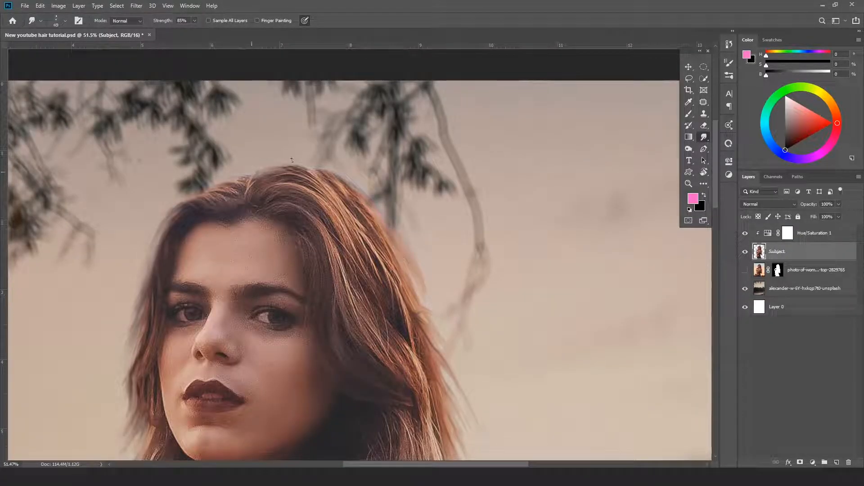
drag(253, 172, 291, 161)
key(ctrl+z)
key(ctrl+z)
Examine the blended hair edges against the background, from the whole image down to the crown, front strands and back tips
key(z)
key(ctrl+0)
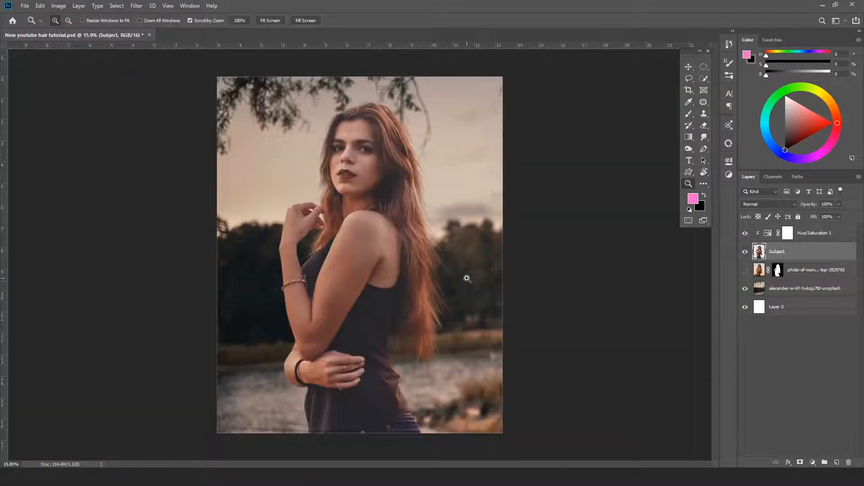
drag(417, 251, 437, 255)
click(688, 68)
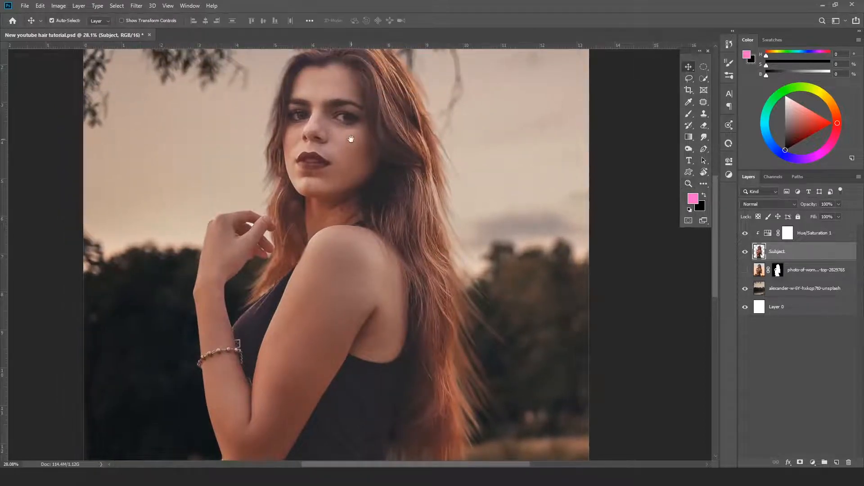
drag(351, 139, 365, 220)
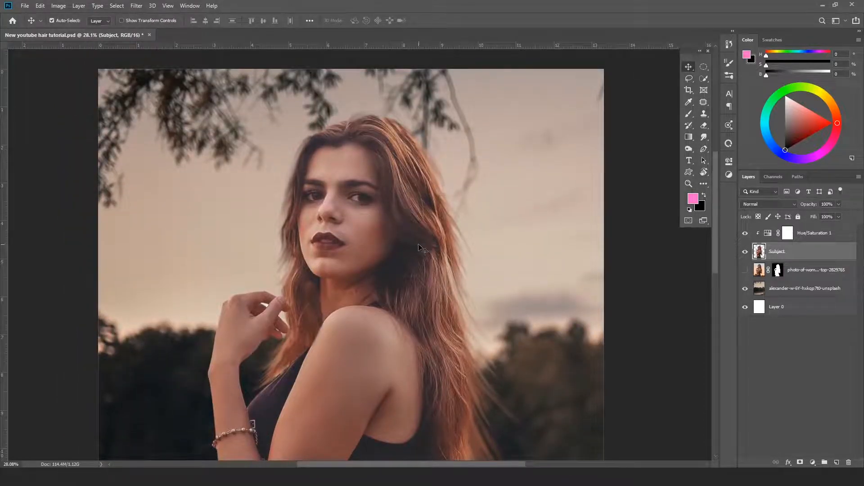
drag(434, 332, 434, 241)
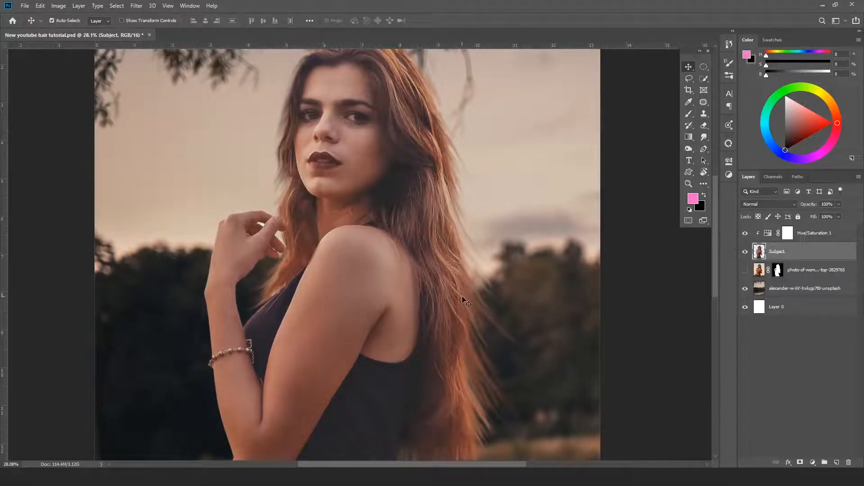
drag(299, 216, 299, 251)
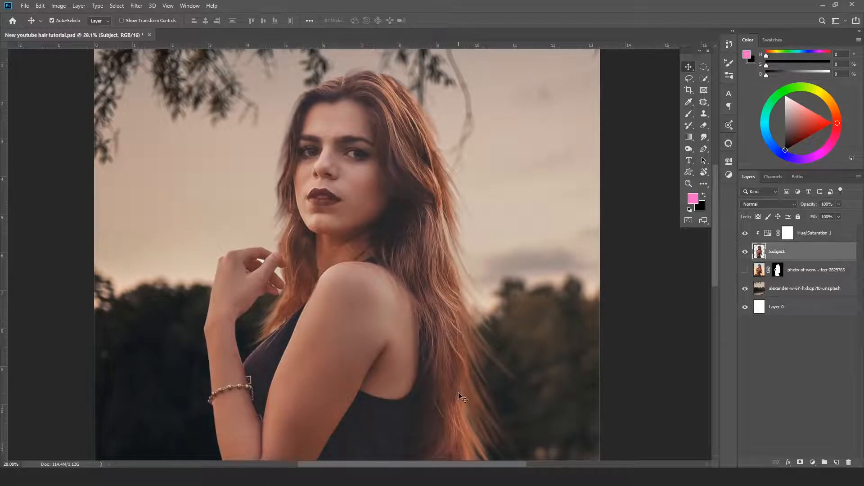
drag(460, 396, 435, 325)
scroll(433, 319, down, 3)
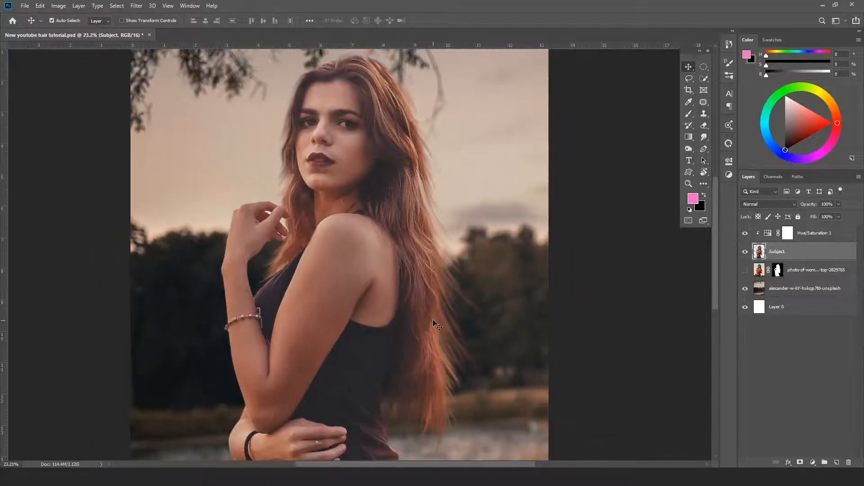
Set up the Smudge tool with a soft round brush at 300 px and 4% strength
click(704, 138)
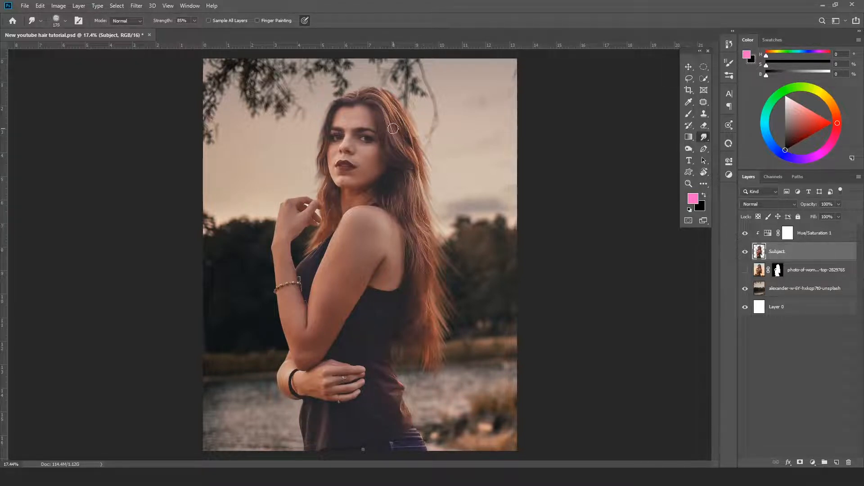
key(bracketright)
key(bracketright)
key(bracketright)
key(Return)
scroll(393, 131, up, 3)
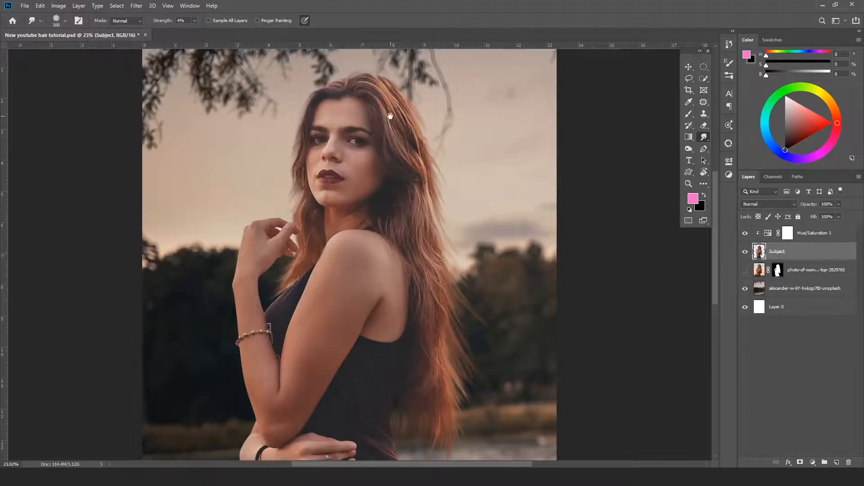
Soften the hair texture around the crown and face with the Smudge brush reduced to 100 px
scroll(390, 117, up, 4)
mouse_move(391, 145)
mouse_down()
mouse_move(391, 185)
mouse_move(407, 220)
mouse_up()
key(ctrl+r)
key(bracketleft)
key(bracketleft)
key(bracketleft)
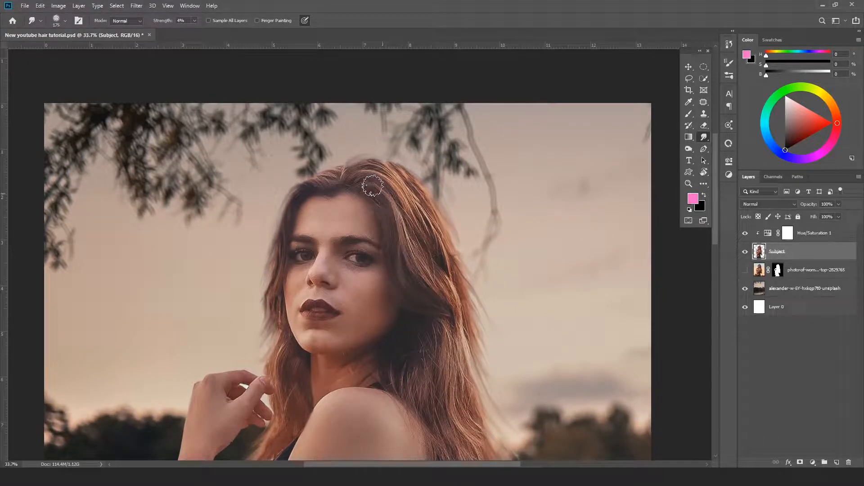
key(bracketleft)
key(bracketleft)
key(bracketleft)
key(bracketright)
drag(285, 353, 290, 289)
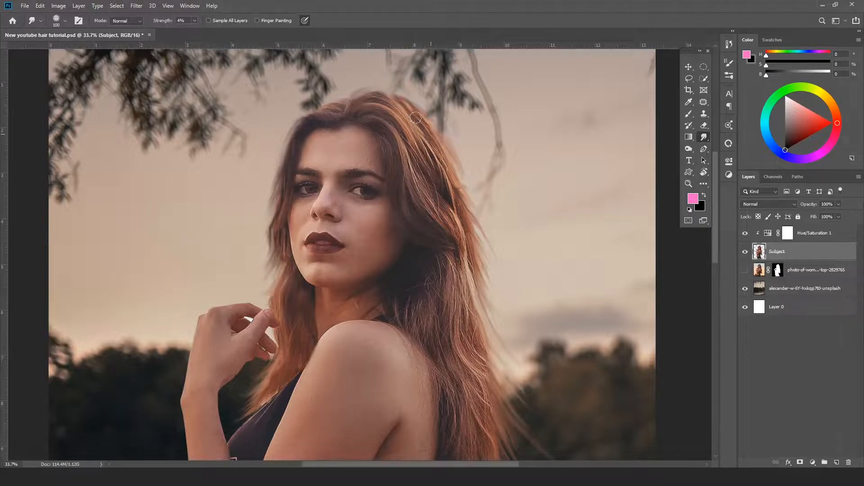
Smooth the hair texture at the crown and beside the face with the Smudge brush enlarged to 175 px
key(bracketright)
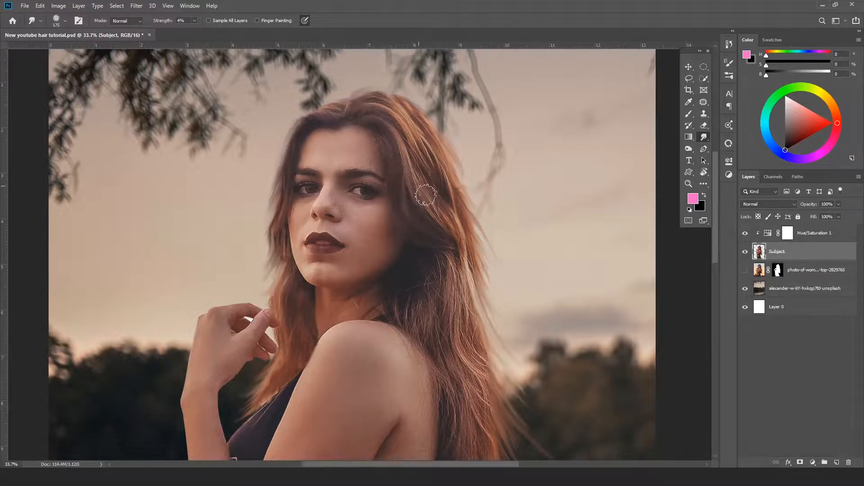
key(bracketright)
key(bracketright)
drag(418, 194, 406, 147)
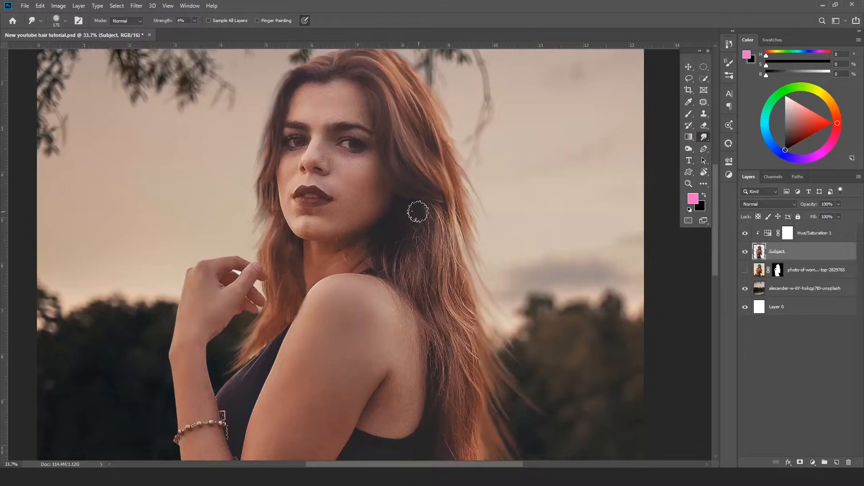
Soften the long hair down the back to its tips with the Smudge brush reduced to 125 px
key(bracketleft)
key(bracketleft)
drag(448, 305, 443, 254)
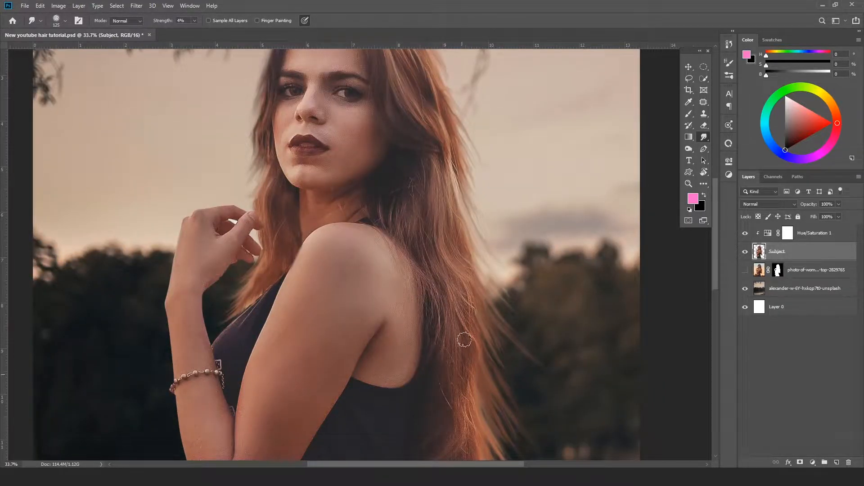
scroll(444, 350, down, 3)
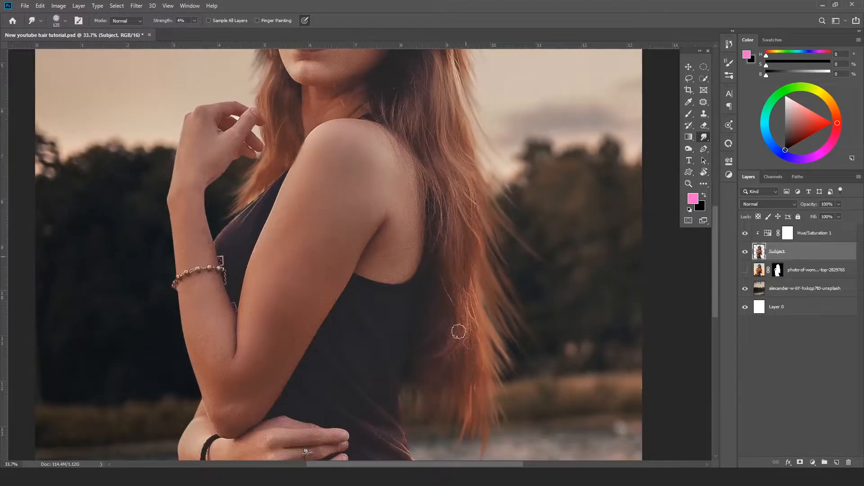
scroll(444, 225, up, 2)
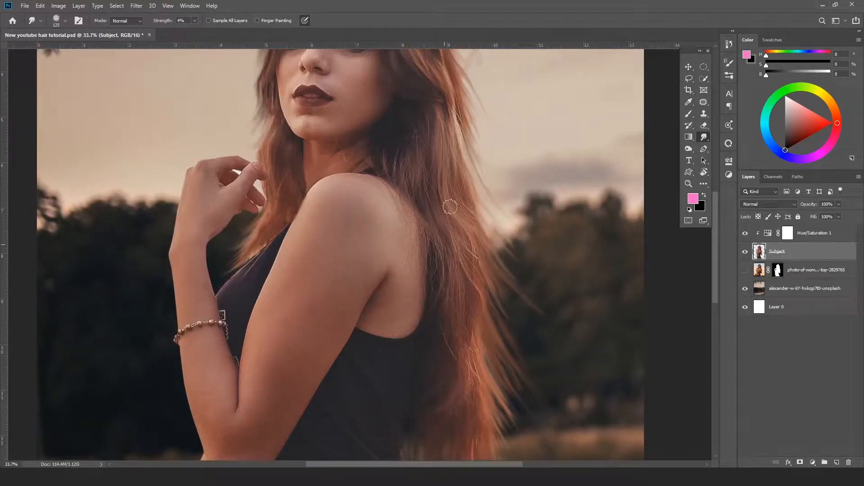
scroll(459, 351, down, 2)
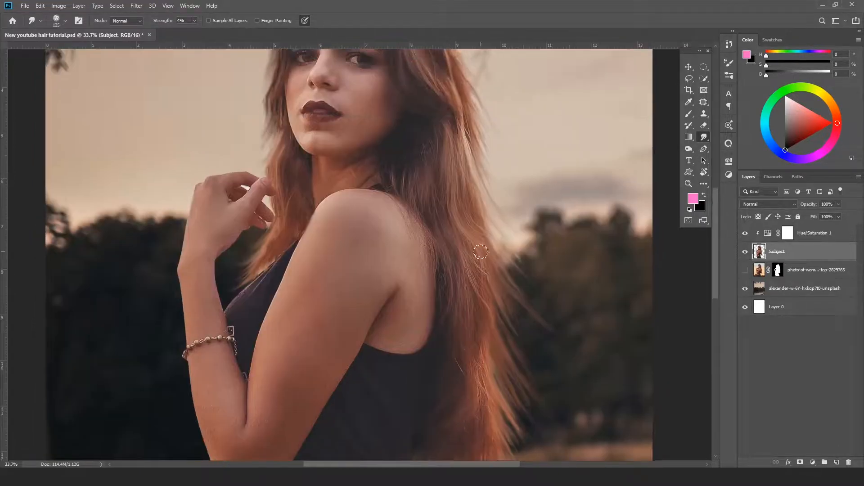
scroll(475, 207, up, 2)
drag(443, 121, 468, 266)
Smooth the front strands beside the cheek and neck with a smaller Smudge brush, raising the strength to 6%
drag(322, 314, 341, 288)
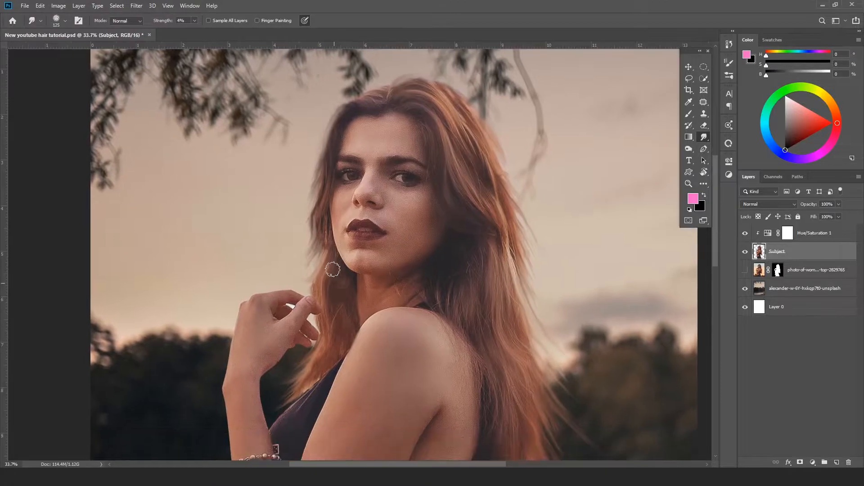
scroll(331, 269, up, 2)
scroll(330, 268, up, 2)
key(bracketleft)
key(bracketleft)
key(bracketleft)
key(bracketleft)
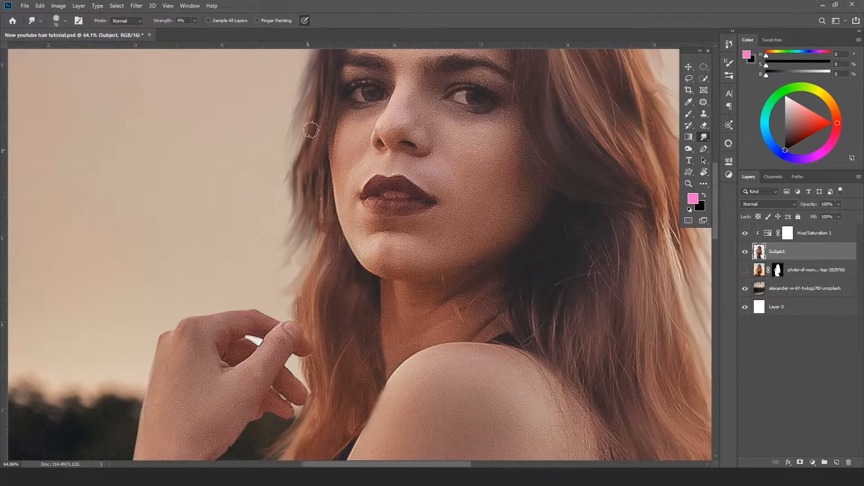
key(bracketleft)
key(bracketleft)
drag(333, 360, 349, 283)
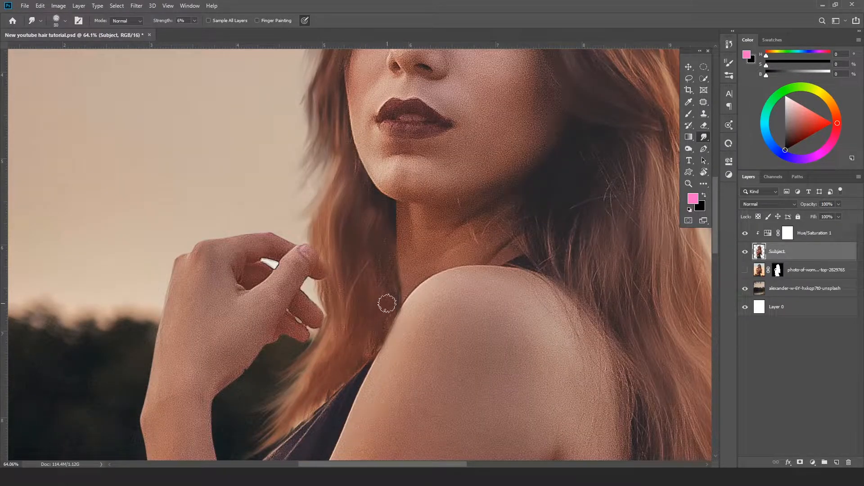
Soften the front hair from the neck up to the temple with the Smudge brush enlarged to 100 px
key(bracketright)
key(bracketright)
key(bracketright)
key(bracketright)
key(bracketright)
scroll(333, 65, up, 3)
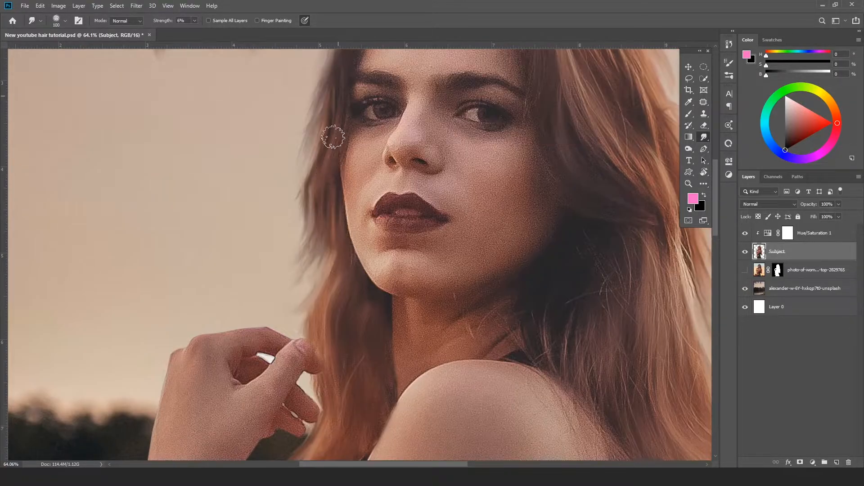
scroll(333, 123, up, 1)
Smudge the hair from the crown down the back of the head, reducing the brush to 80 px
drag(430, 89, 359, 158)
drag(448, 221, 435, 201)
drag(465, 277, 393, 203)
key(bracketleft)
key(bracketleft)
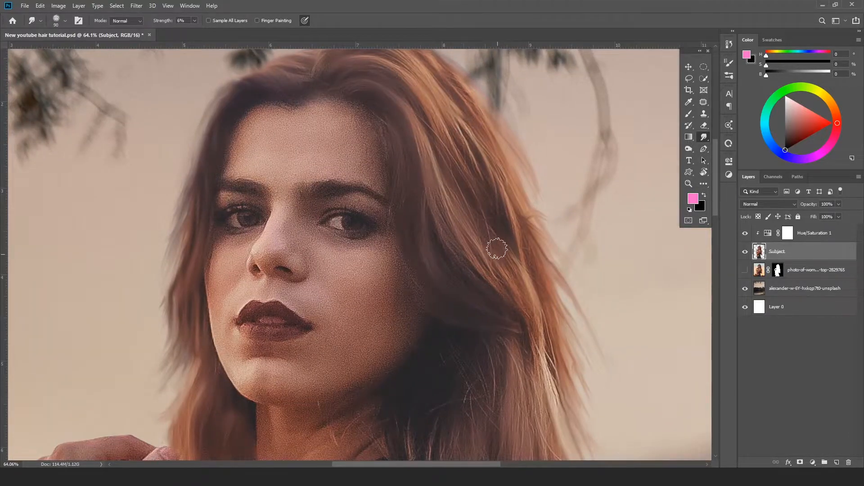
drag(539, 397, 520, 305)
Blend the hair lengths behind the shoulder and down the back with the Smudge brush enlarged to 125 px
scroll(502, 297, down, 4)
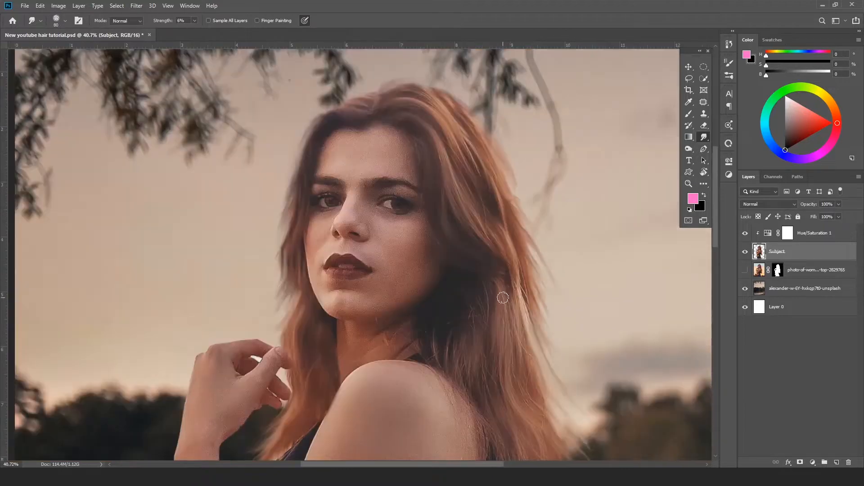
key(bracketright)
key(bracketright)
key(bracketright)
drag(526, 419, 507, 304)
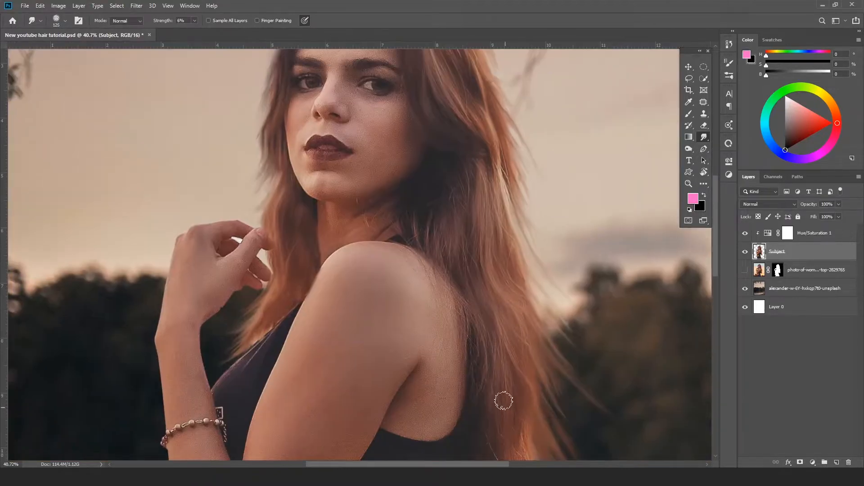
drag(501, 399, 509, 286)
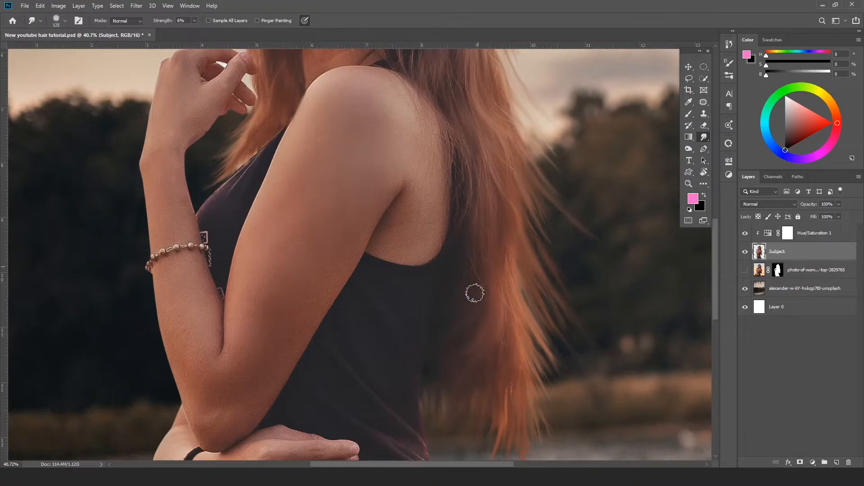
scroll(476, 252, up, 2)
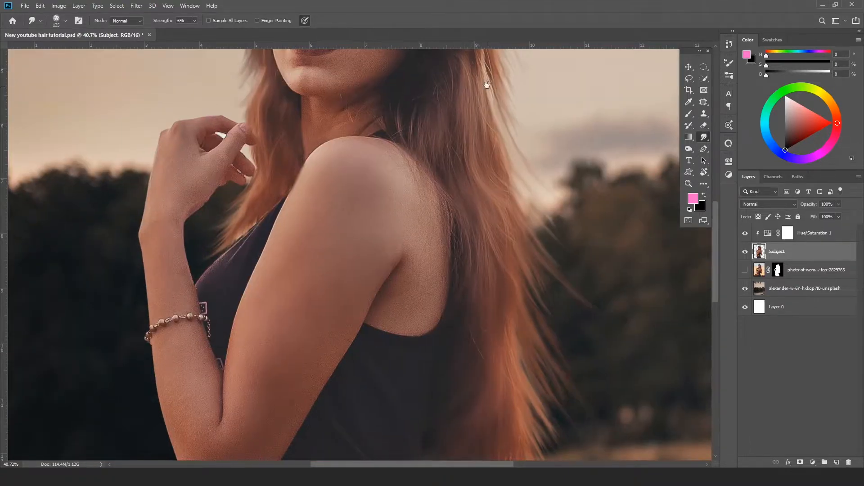
Show the original masked photo layer and toggle the Subject layer's visibility to compare the hair before and after smudging
scroll(447, 226, down, 3)
scroll(416, 248, up, 1)
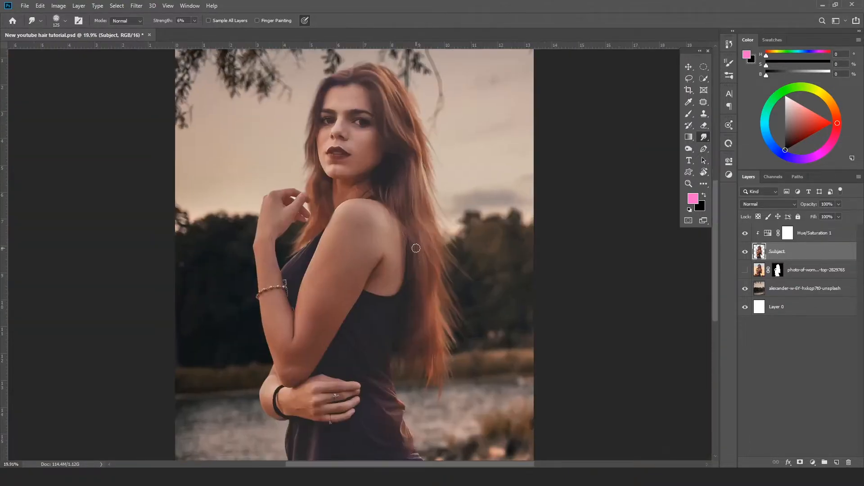
scroll(477, 315, down, 1)
click(745, 269)
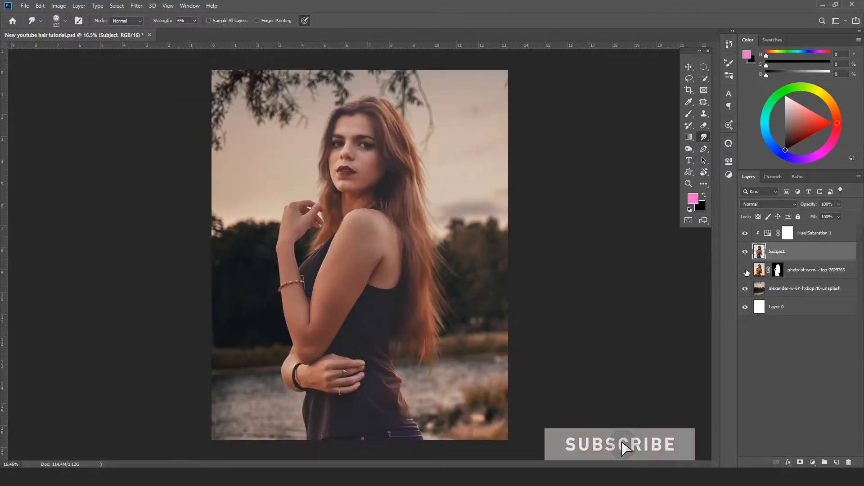
click(744, 251)
click(745, 253)
click(745, 254)
click(745, 253)
click(745, 254)
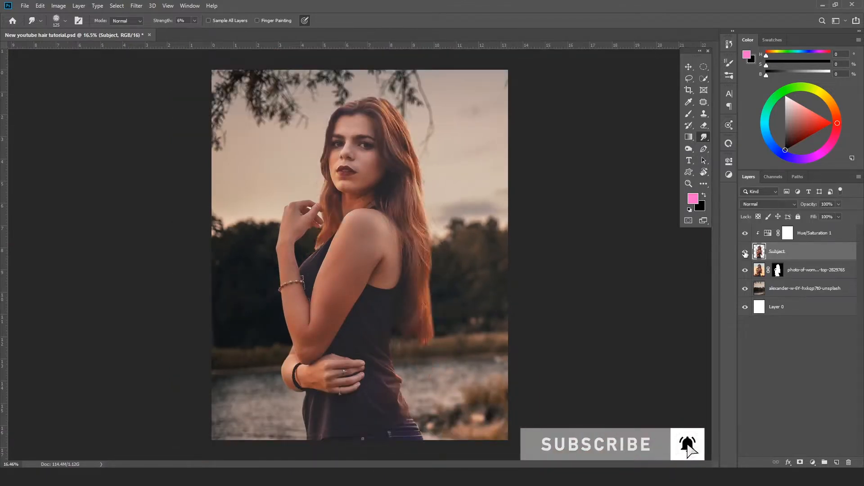
click(745, 253)
click(745, 254)
click(745, 254)
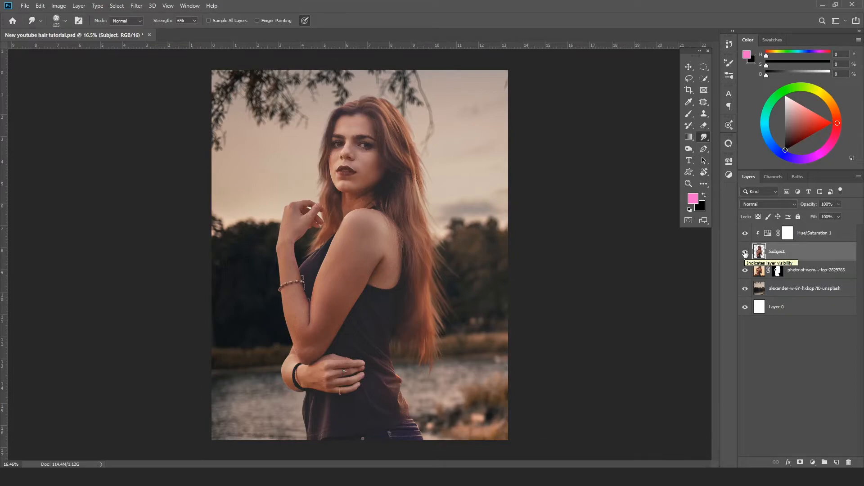
key(v)
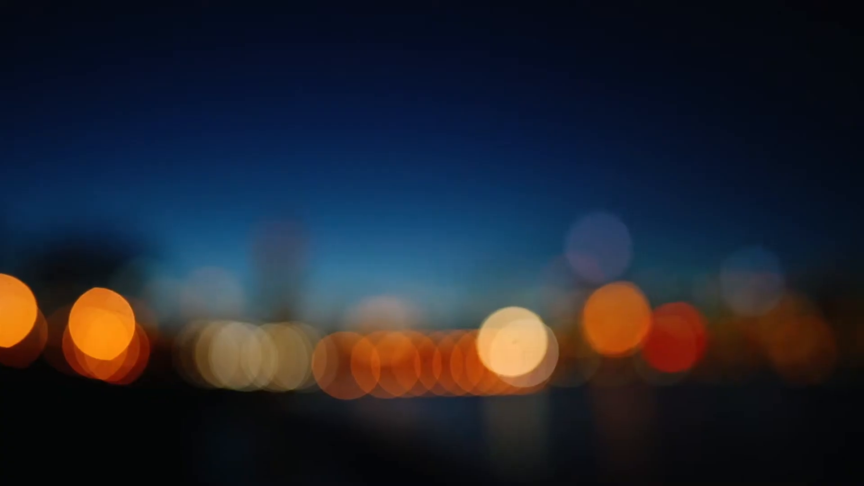